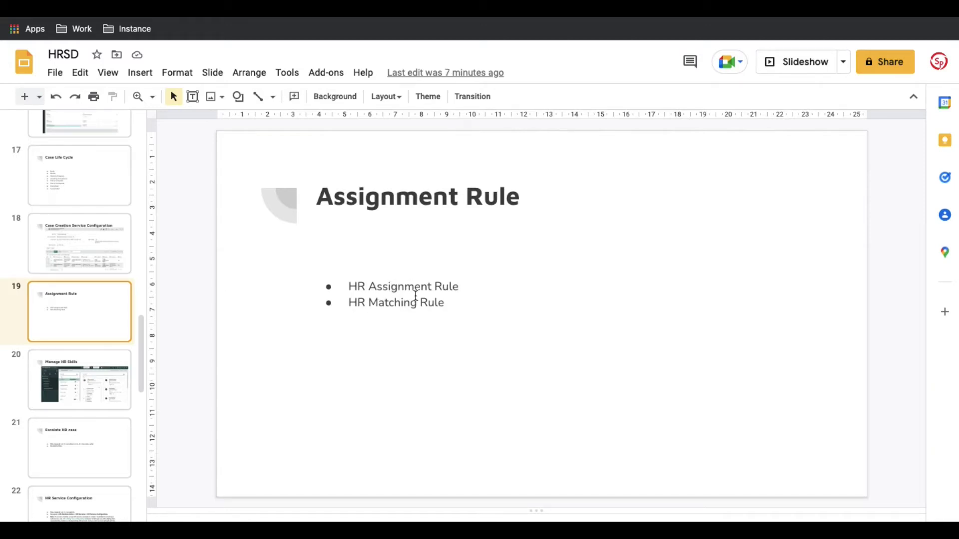
Review the Manage HR Skills and Escalate HR case slides in the HRSD presentation.
click(101, 358)
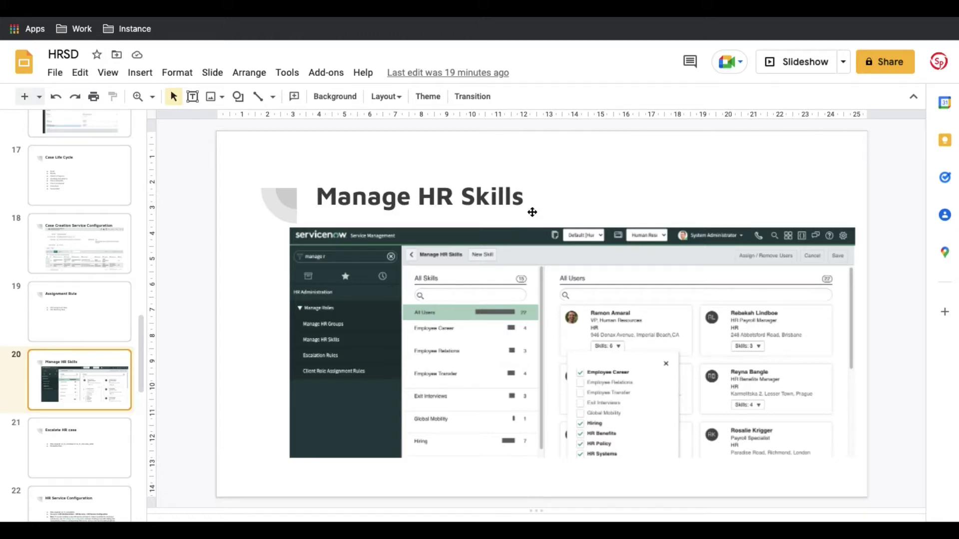
click(74, 428)
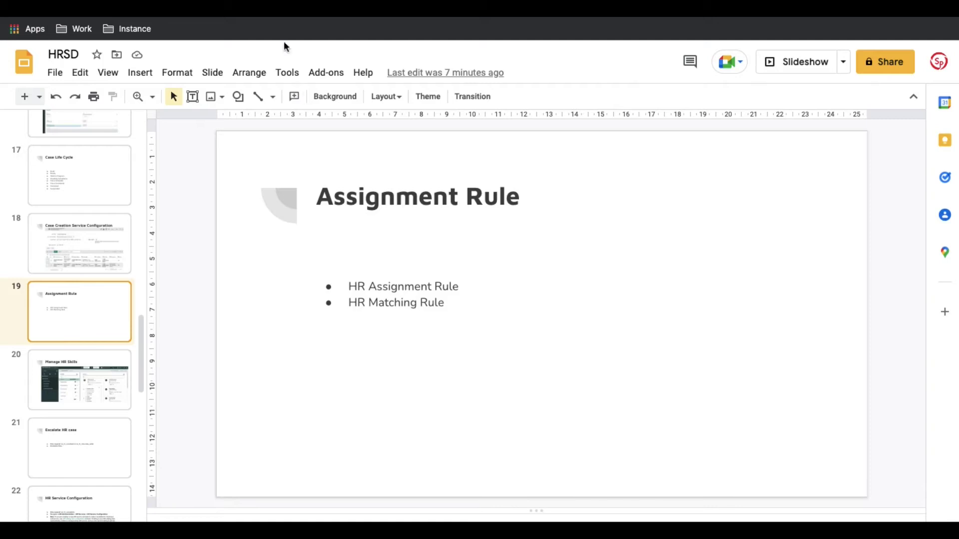
Switch to ServiceNow and open the HR Assignment Rules list from HR Administration.
click(277, 10)
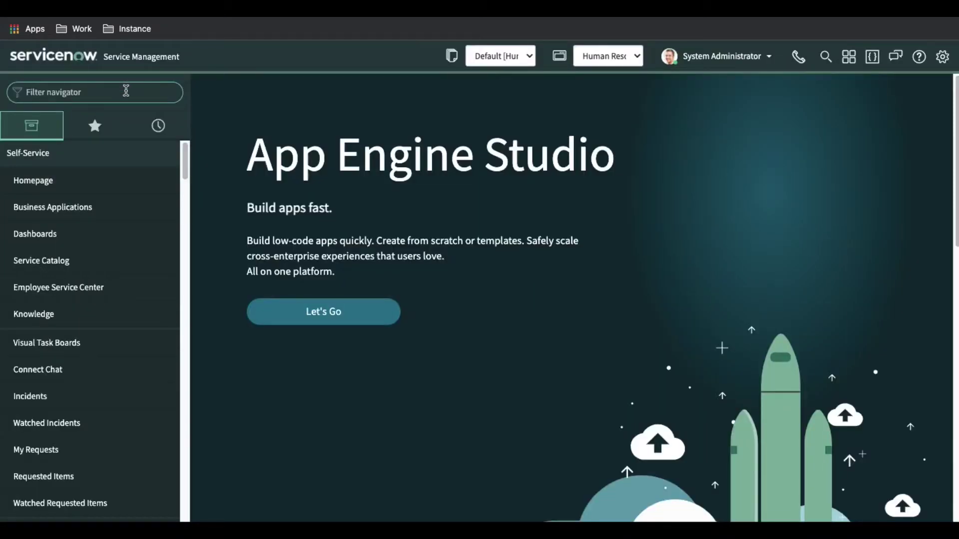
text(hr ad)
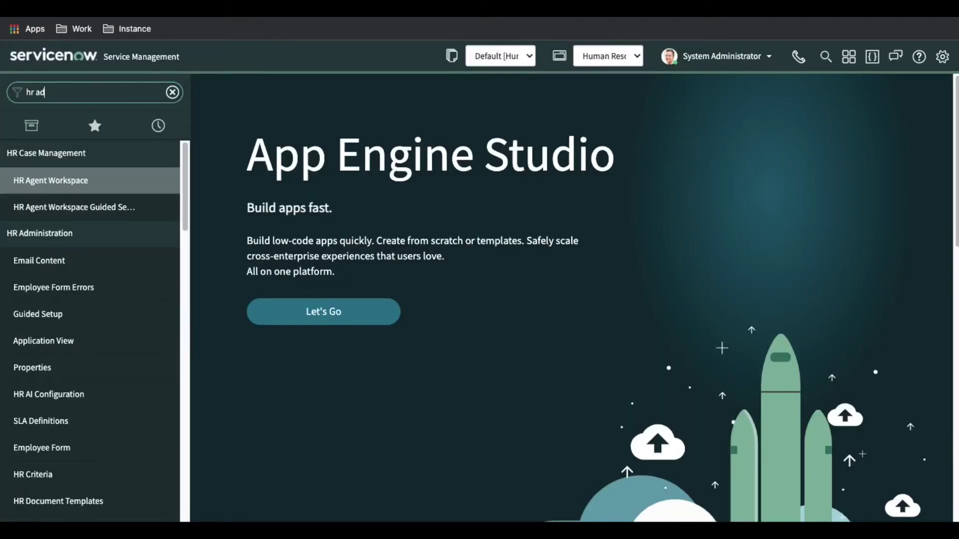
scroll(73, 341, down, 8)
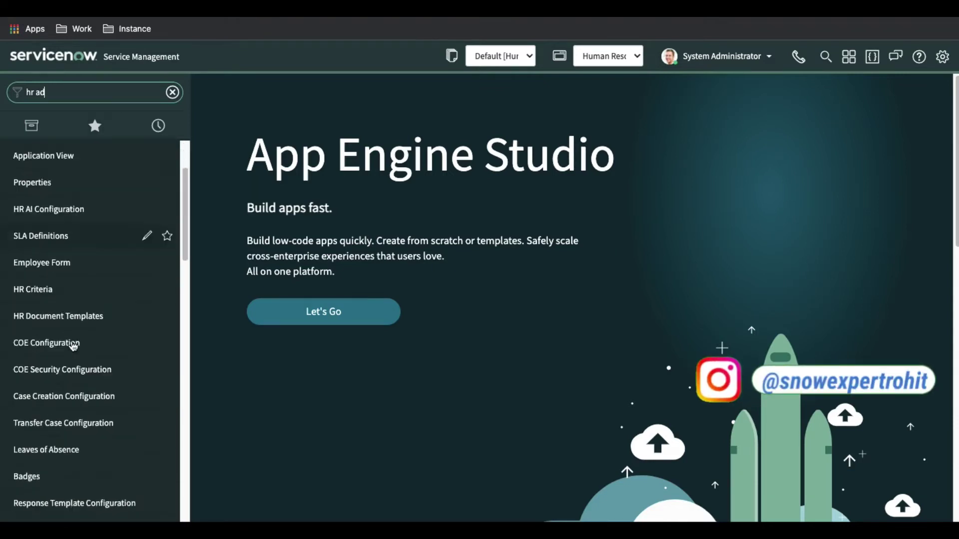
scroll(73, 341, down, 8)
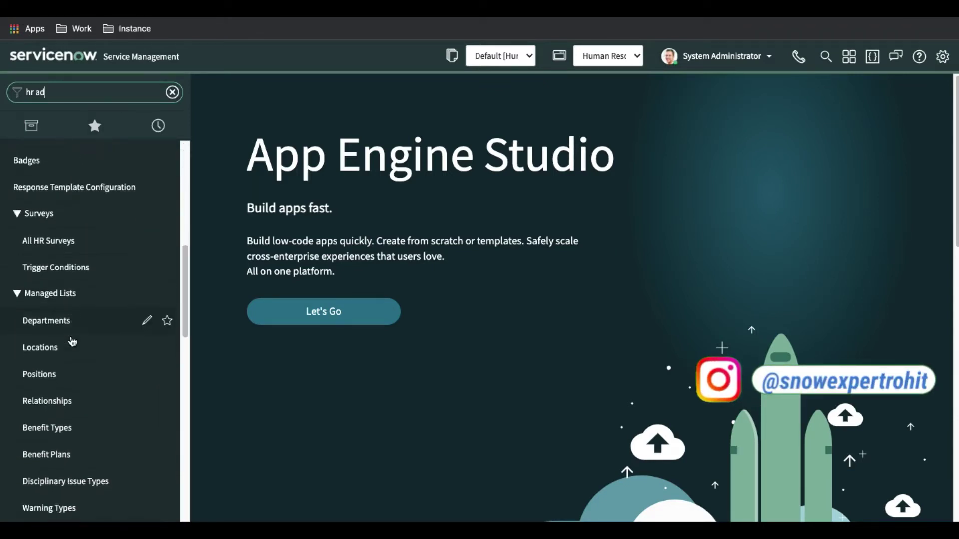
scroll(72, 341, down, 7)
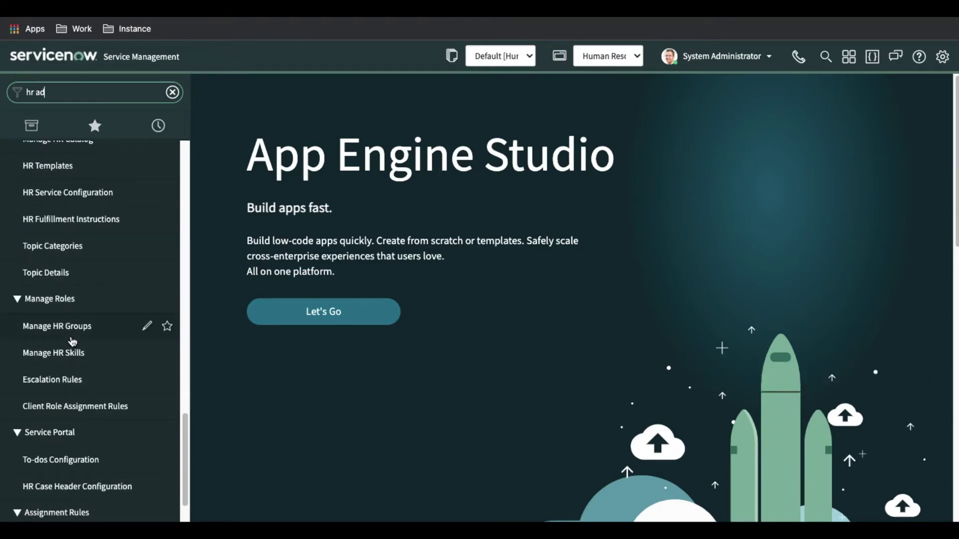
scroll(73, 341, down, 1)
scroll(72, 341, down, 3)
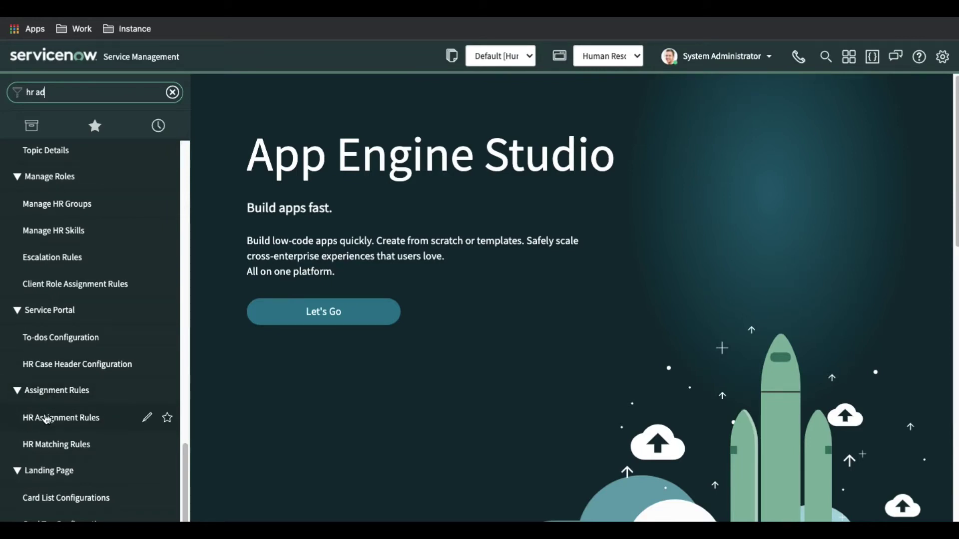
click(46, 425)
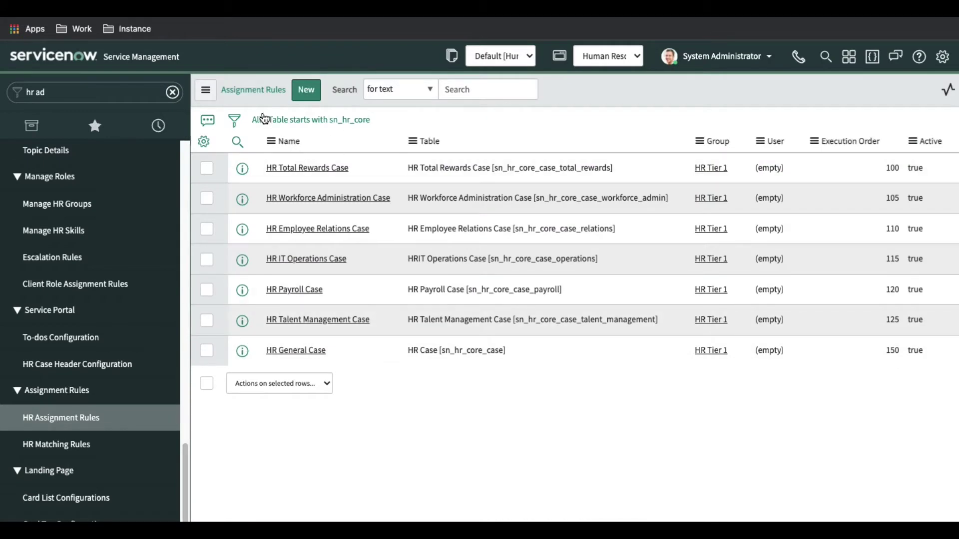
Examine the HR Total Rewards Case assignment rule, including its table, assigned group and script.
click(240, 139)
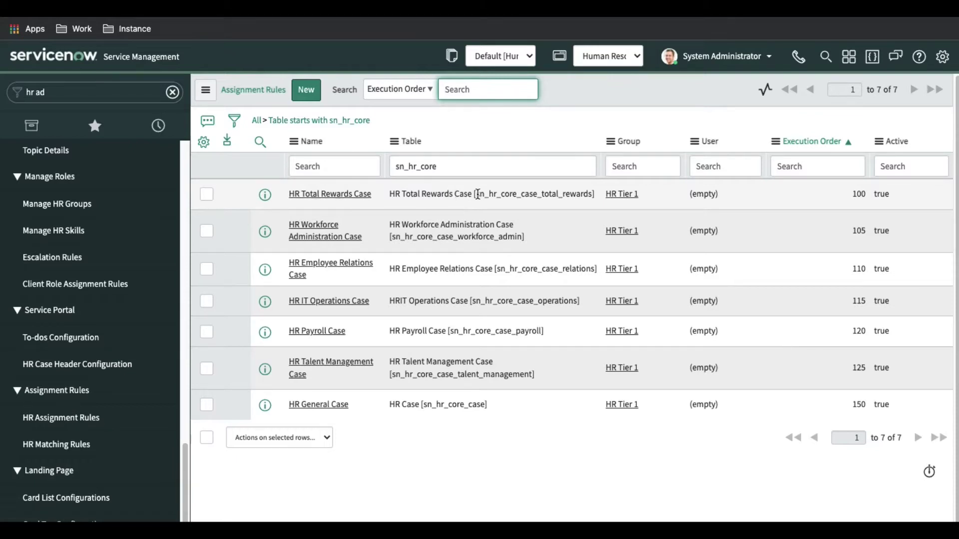
drag(475, 192, 572, 192)
drag(659, 206, 607, 193)
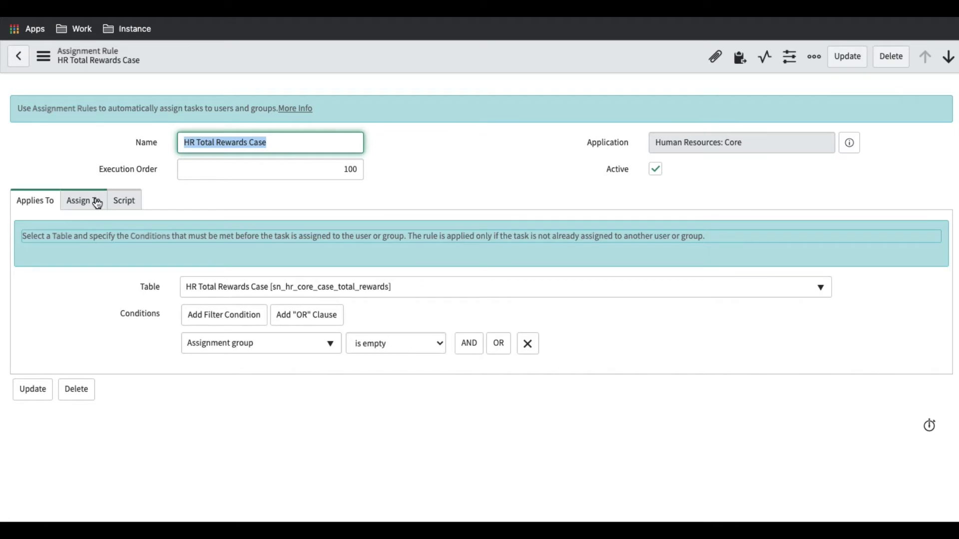
click(97, 204)
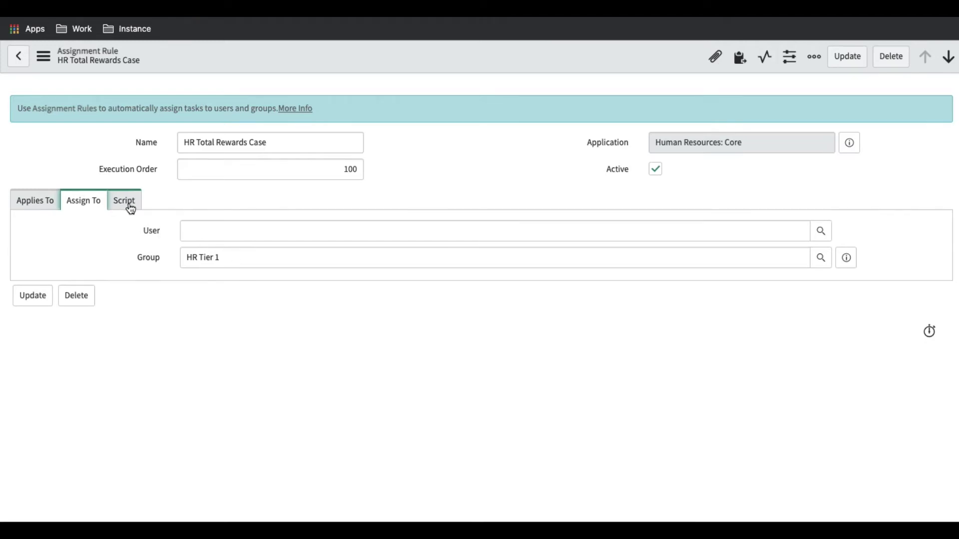
click(129, 206)
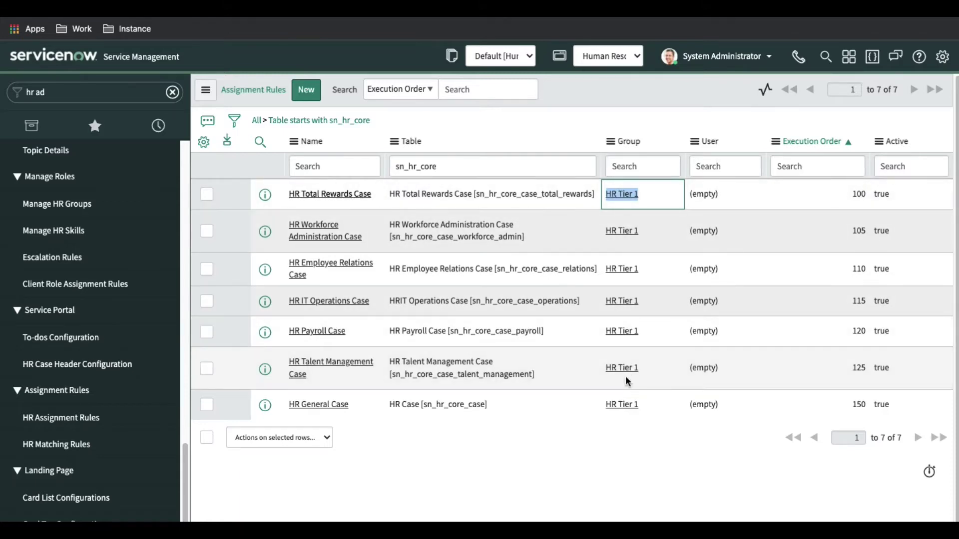
Open the list of all HR cases from HR Case Management.
click(81, 95)
text(h)
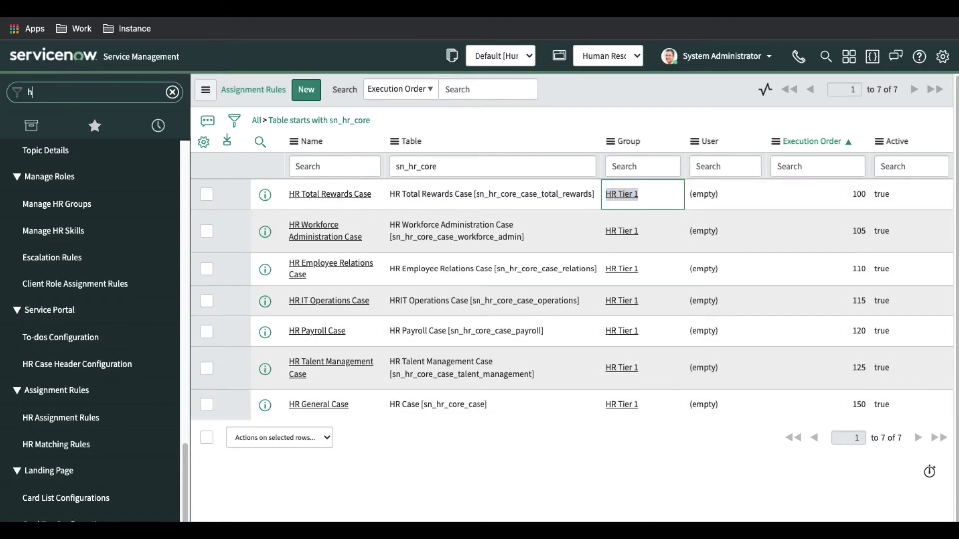
text(r cas)
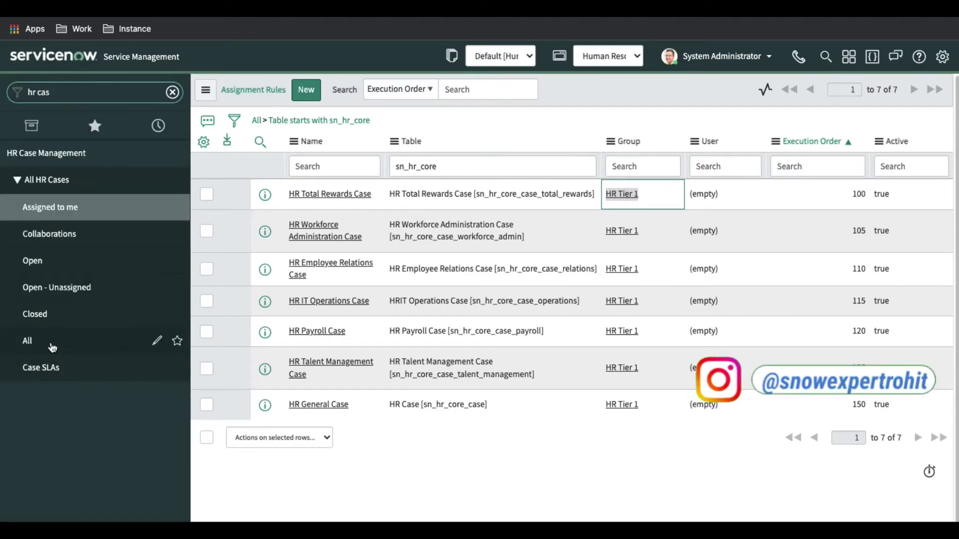
click(47, 342)
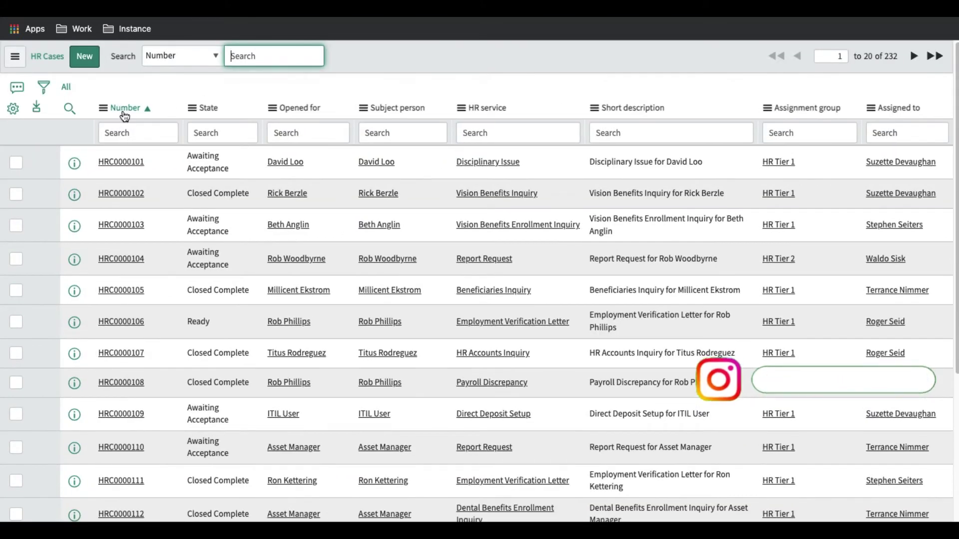
Sort the HR cases by number in descending order and open the most recent case.
click(125, 109)
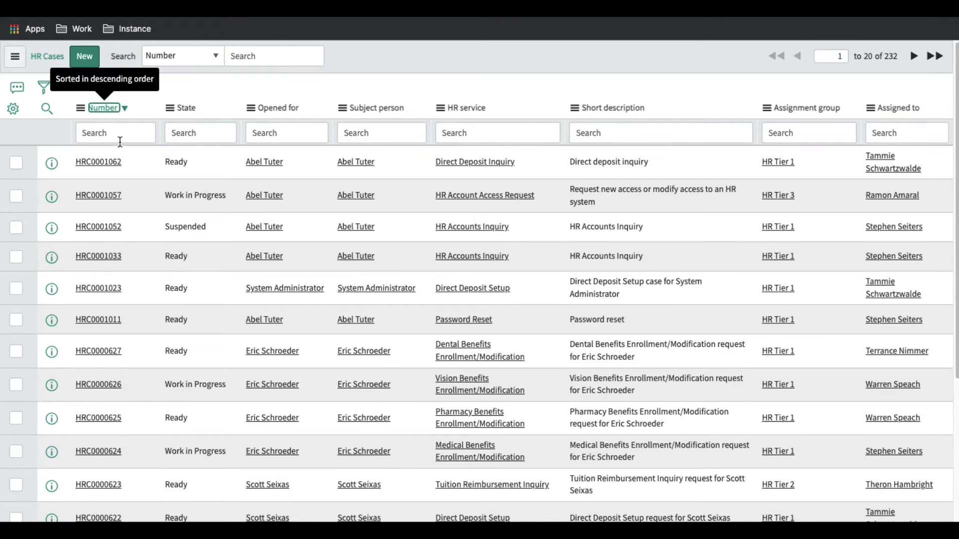
click(104, 163)
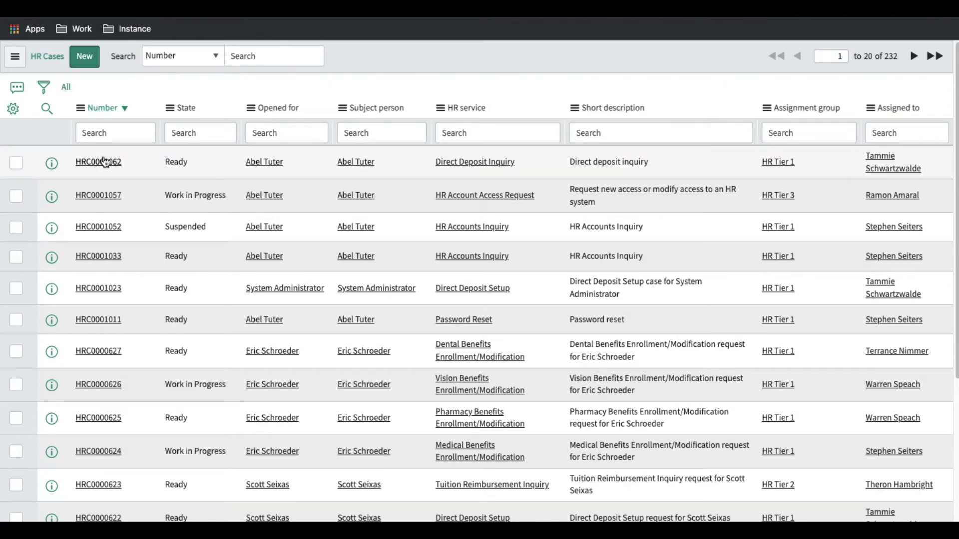
click(105, 153)
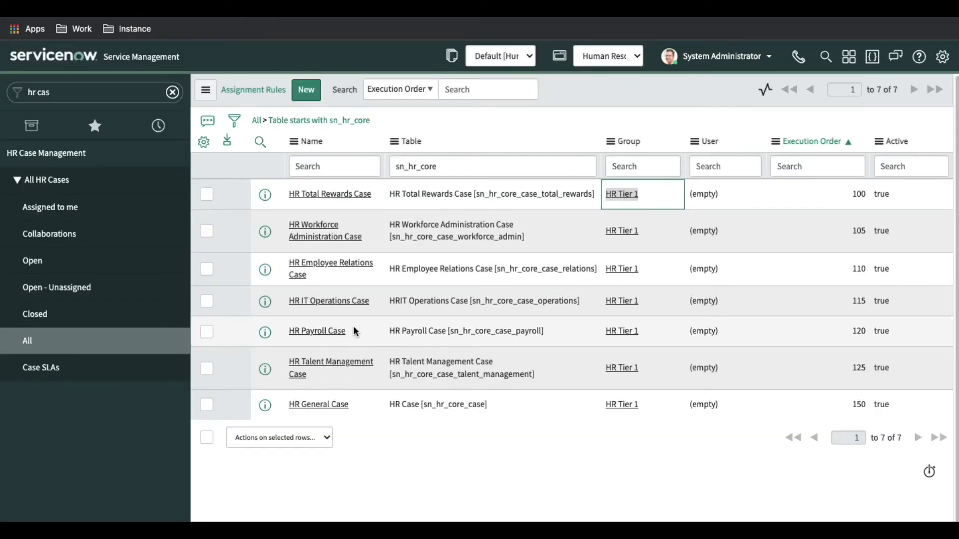
Set the HR Payroll Case assignment rule's group to HR Tier 2 and save it.
click(625, 346)
double_click(627, 349)
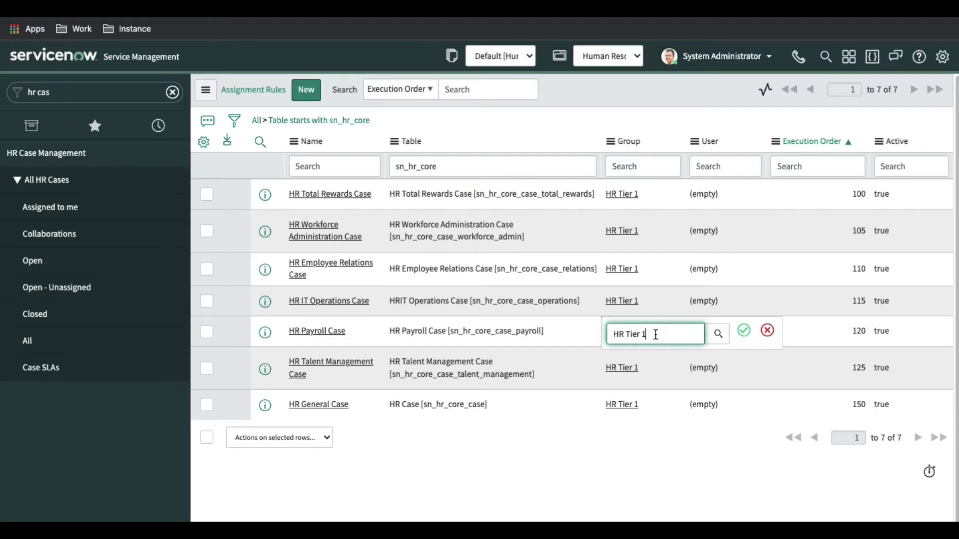
key(BackSpace)
text(2)
click(680, 361)
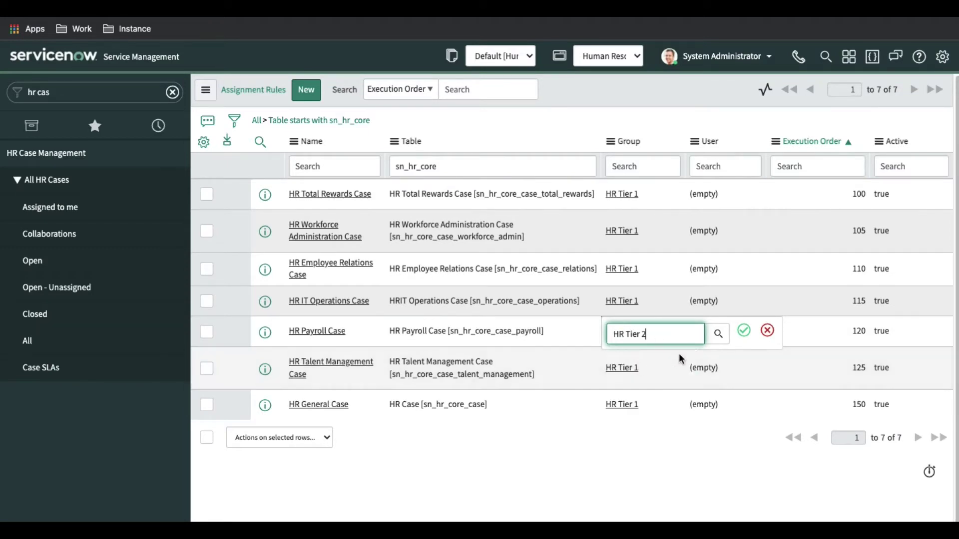
click(743, 331)
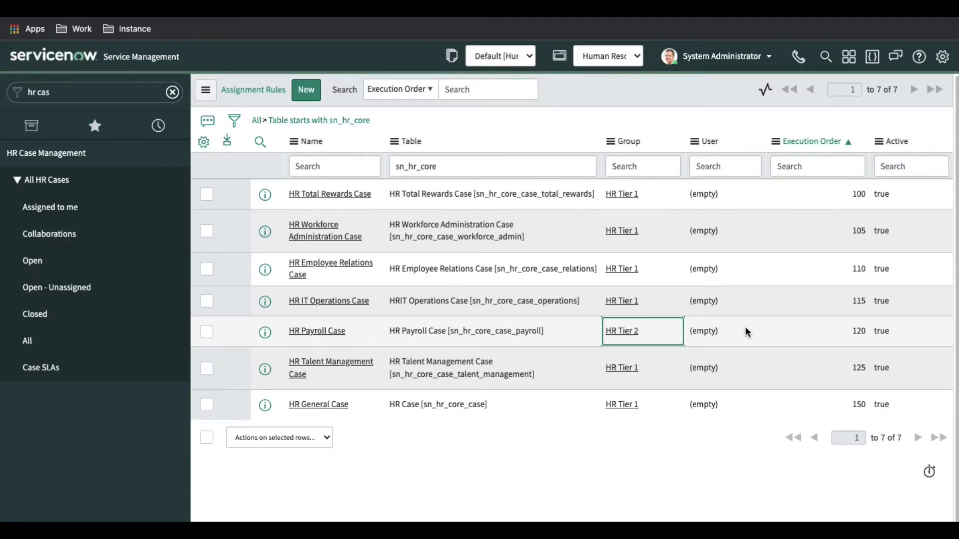
Start a new HR case and select the employee it is for.
click(66, 89)
key(BackSpace)
text(c)
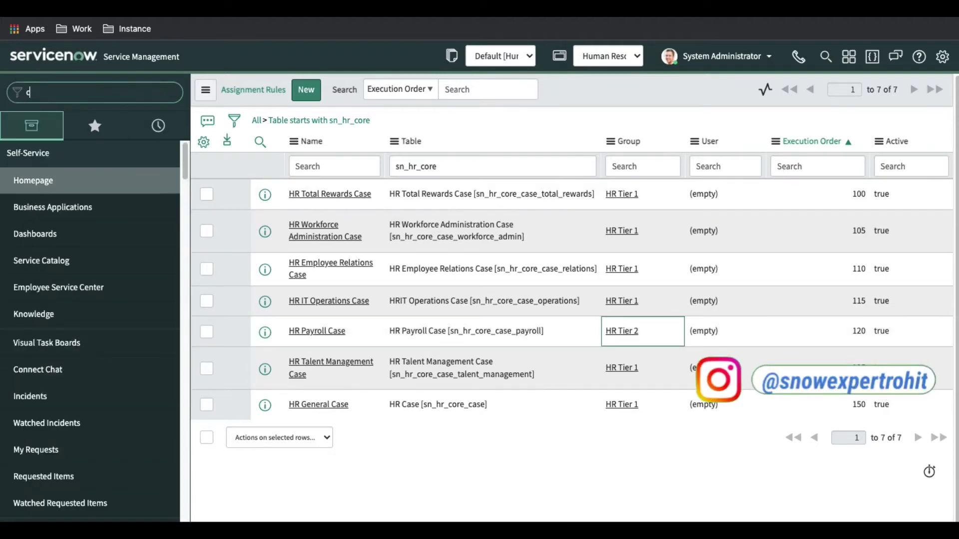
text(eeate new c)
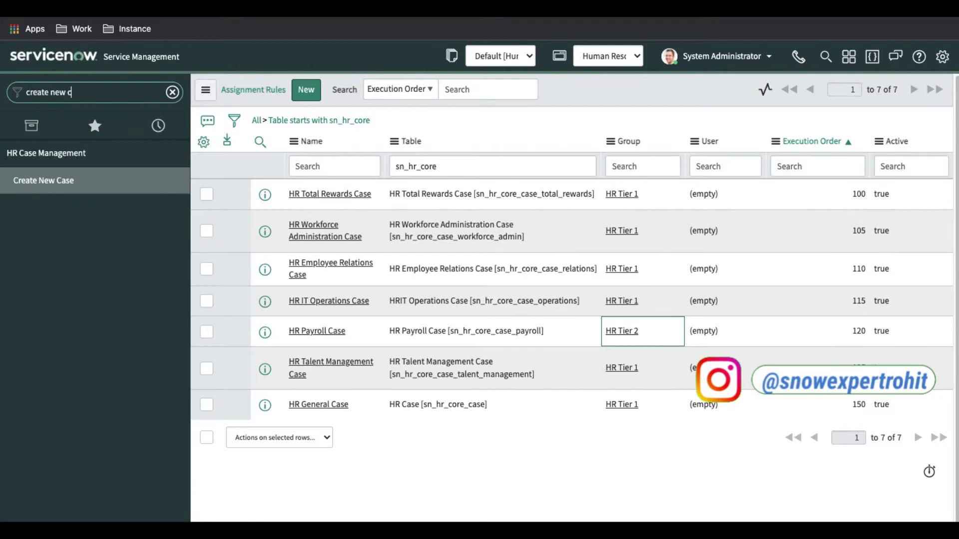
click(3, 200)
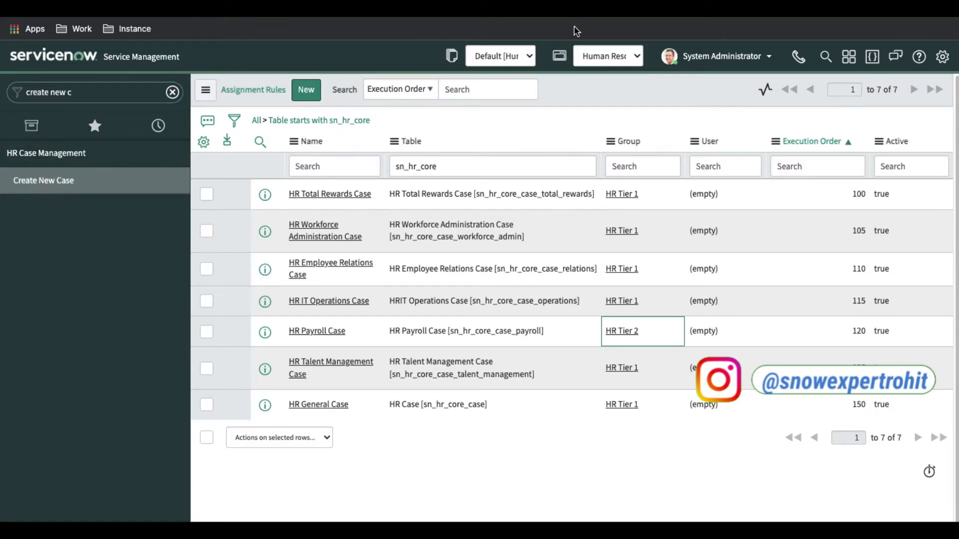
click(466, 125)
text(abel)
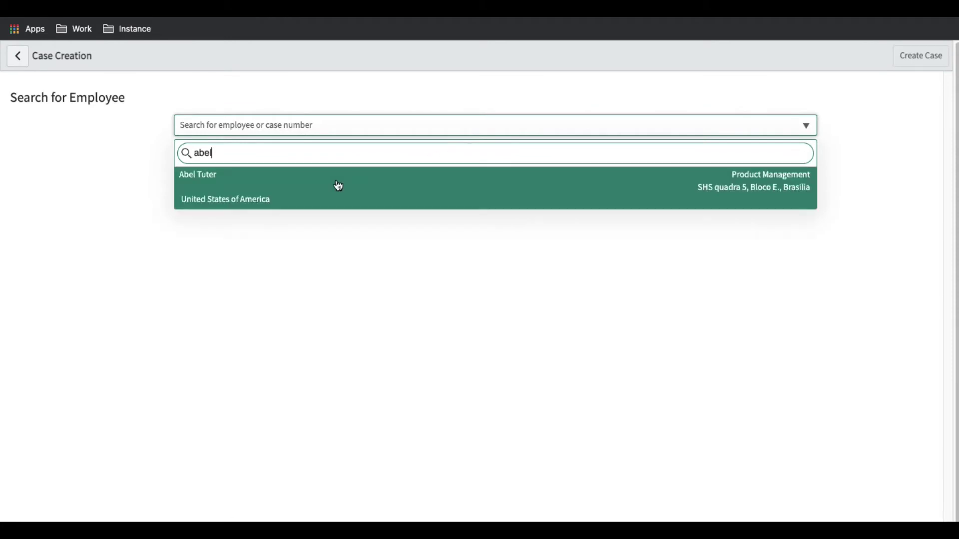
click(332, 188)
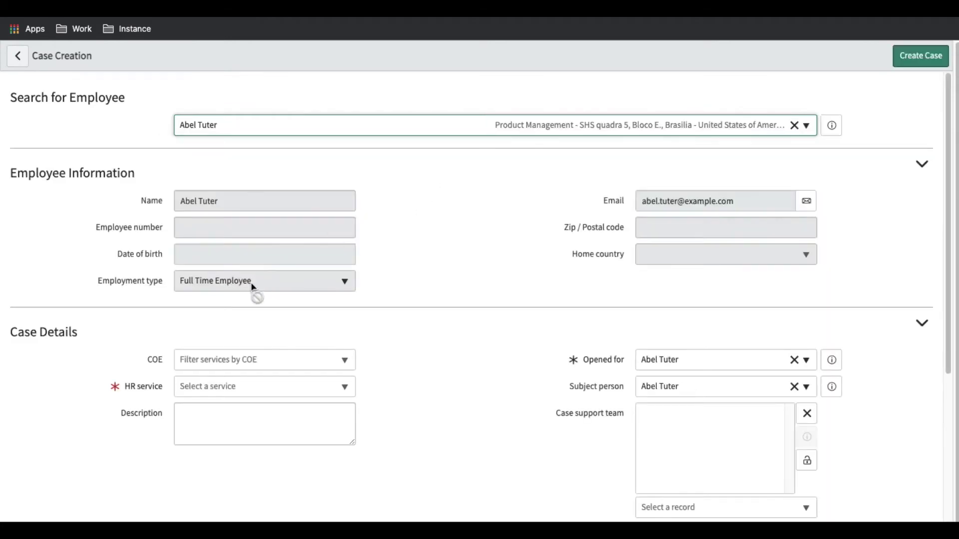
Create the case with the Direct Deposit Inquiry service, Checking account type and a deposit amount of 10.
click(276, 387)
text(pay)
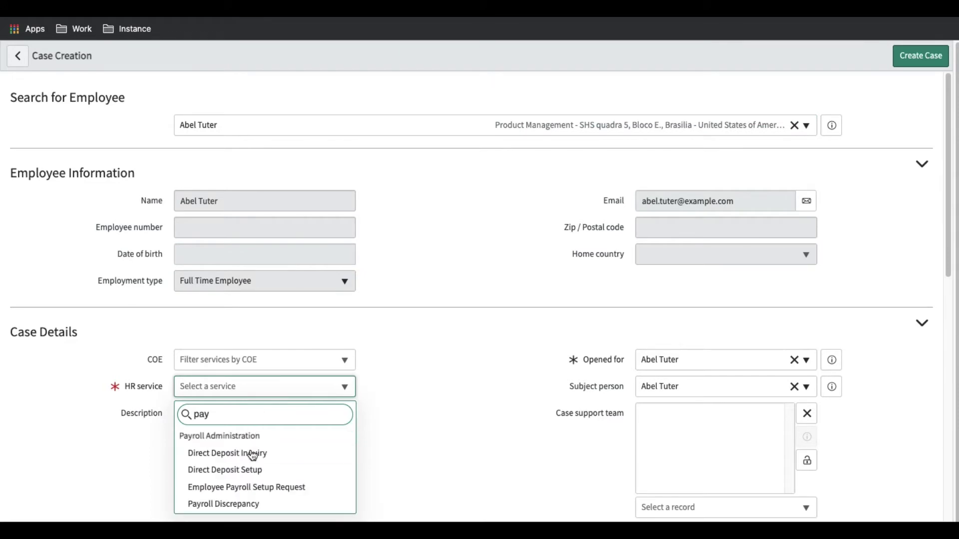
click(252, 454)
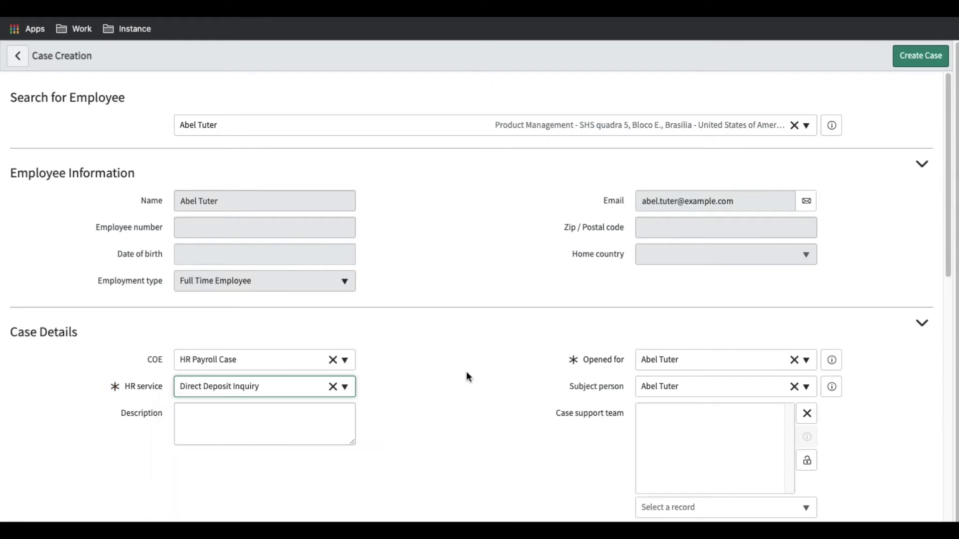
click(255, 420)
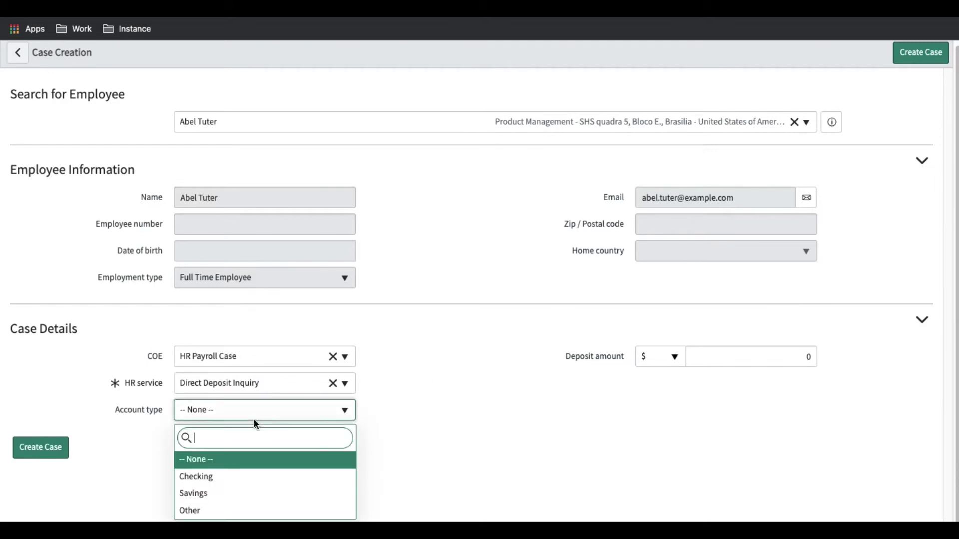
click(219, 476)
click(734, 359)
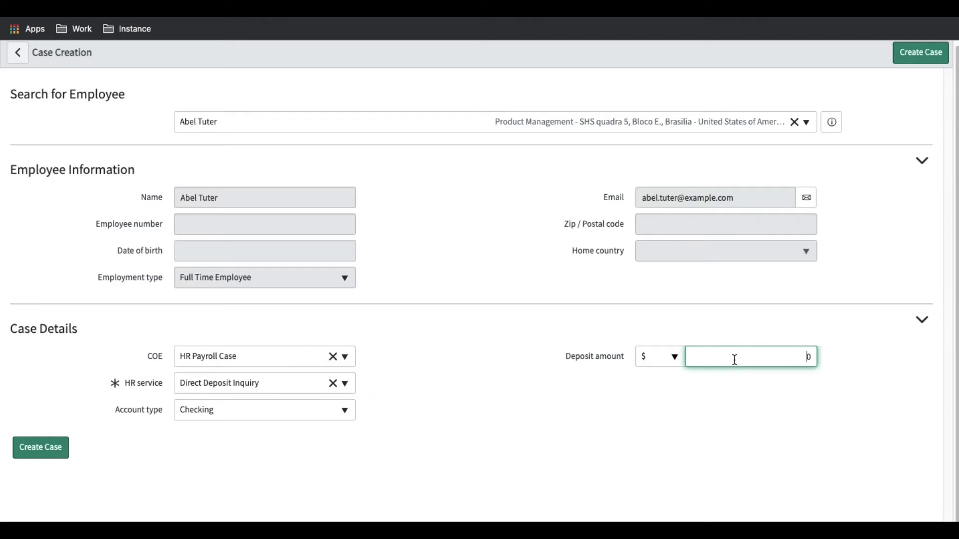
key(BackSpace)
text(10)
click(63, 448)
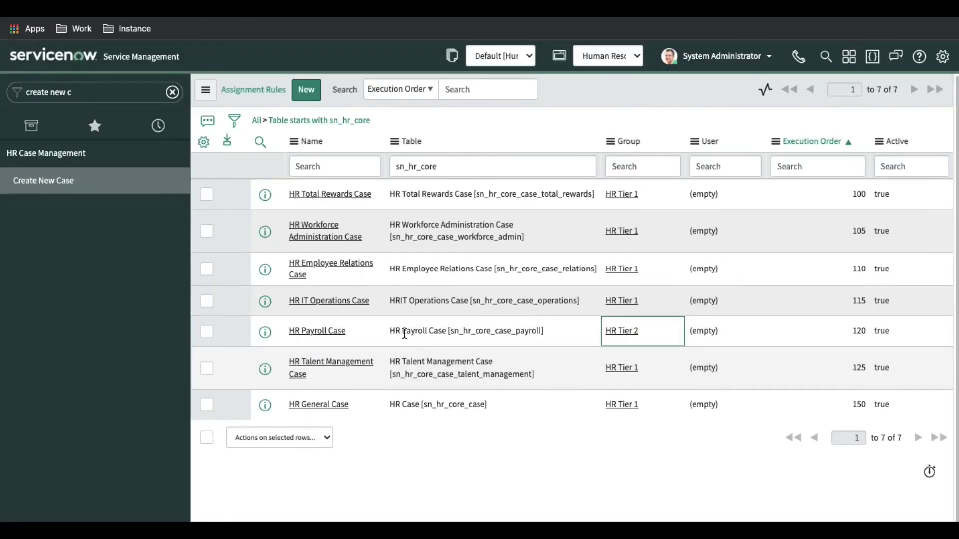
Set the HR Payroll Case assignment rule's group to HR Tier 1 and save it.
click(656, 342)
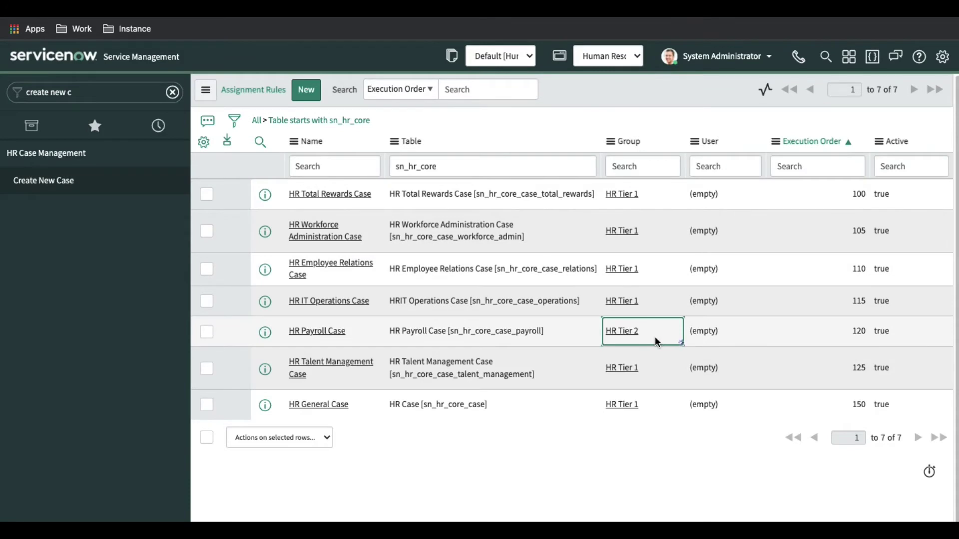
double_click(655, 342)
click(655, 335)
key(BackSpace)
text(1)
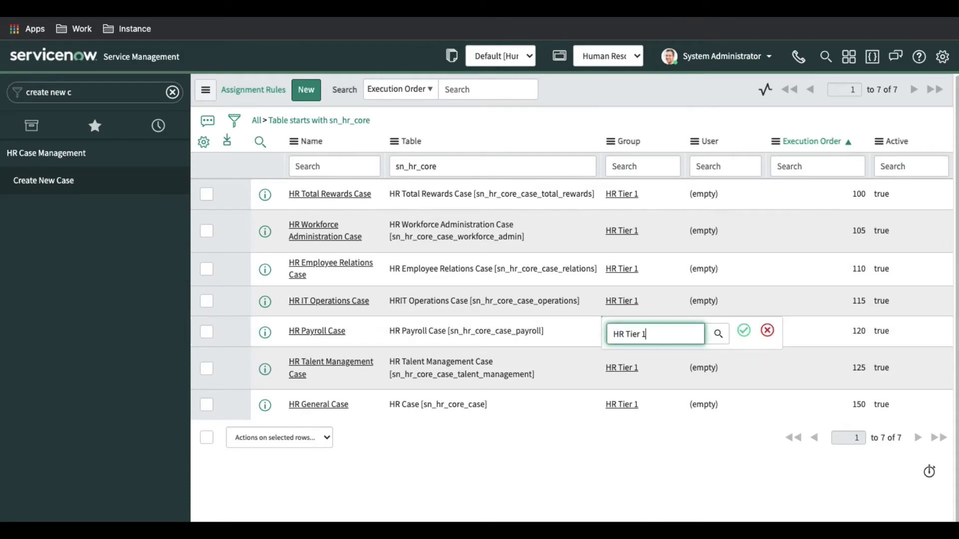
click(664, 360)
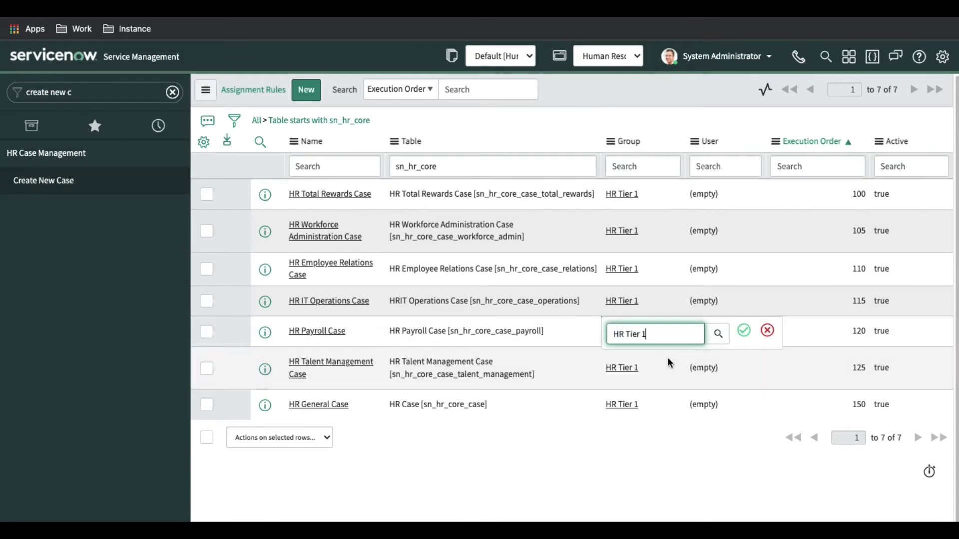
click(739, 335)
Open the HR Total Rewards Case matching rule for agents by skills and country, and examine its conditions and resource script.
click(110, 89)
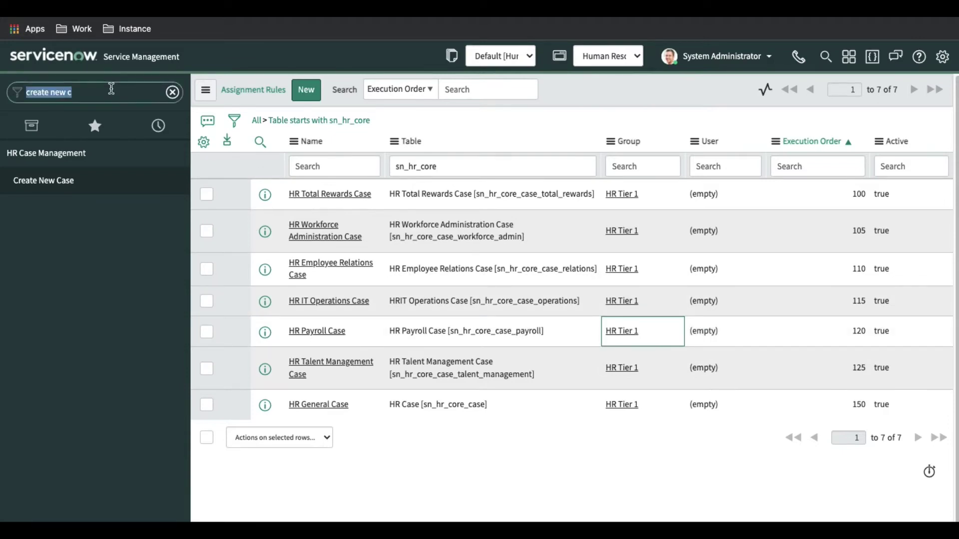
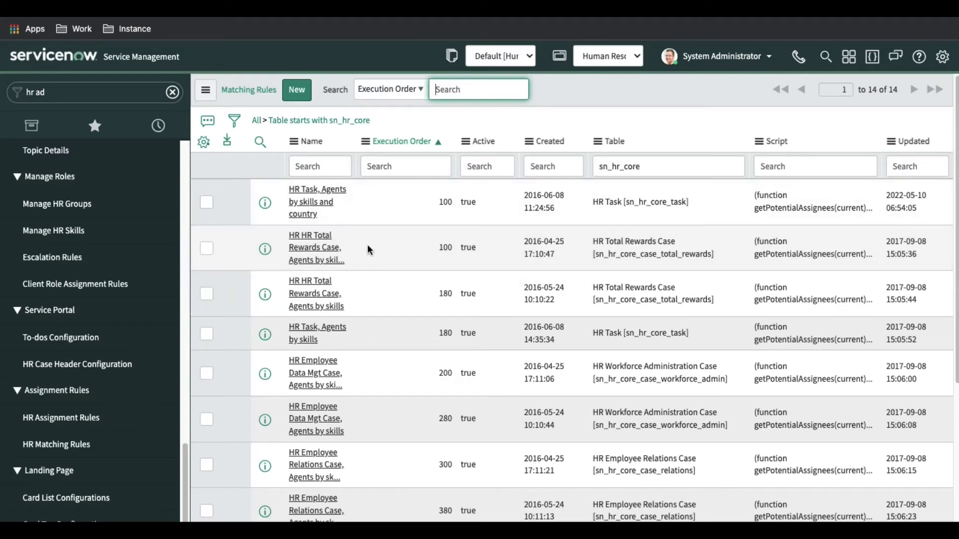
click(308, 261)
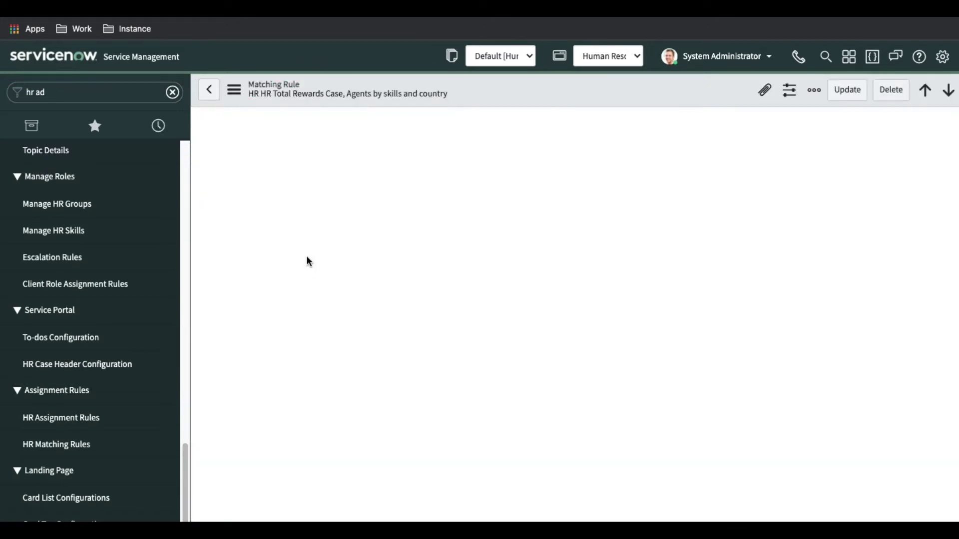
click(225, 198)
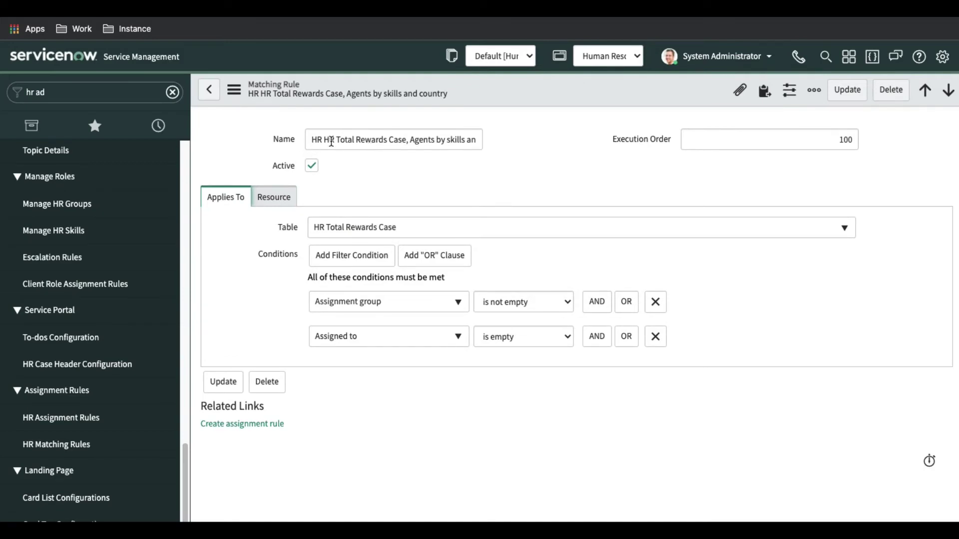
drag(353, 140, 474, 140)
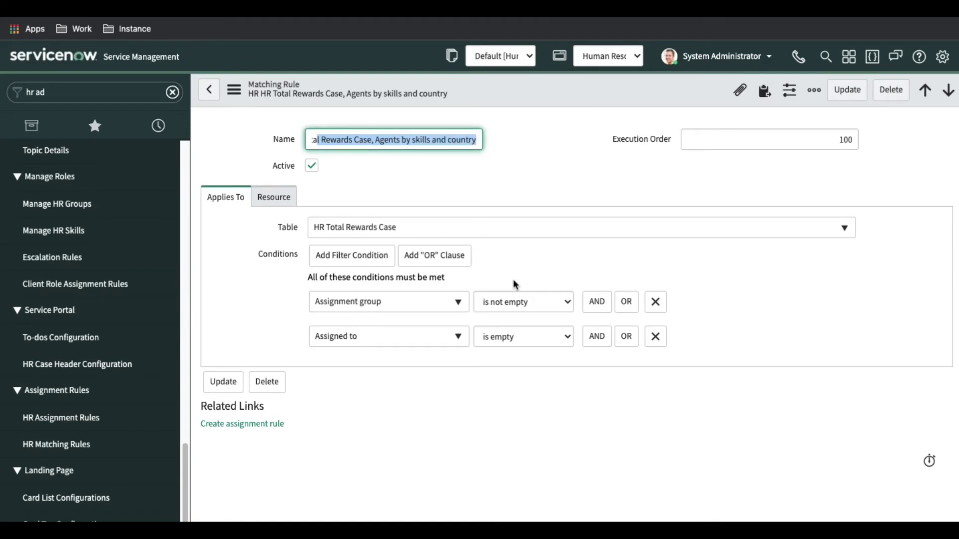
click(556, 266)
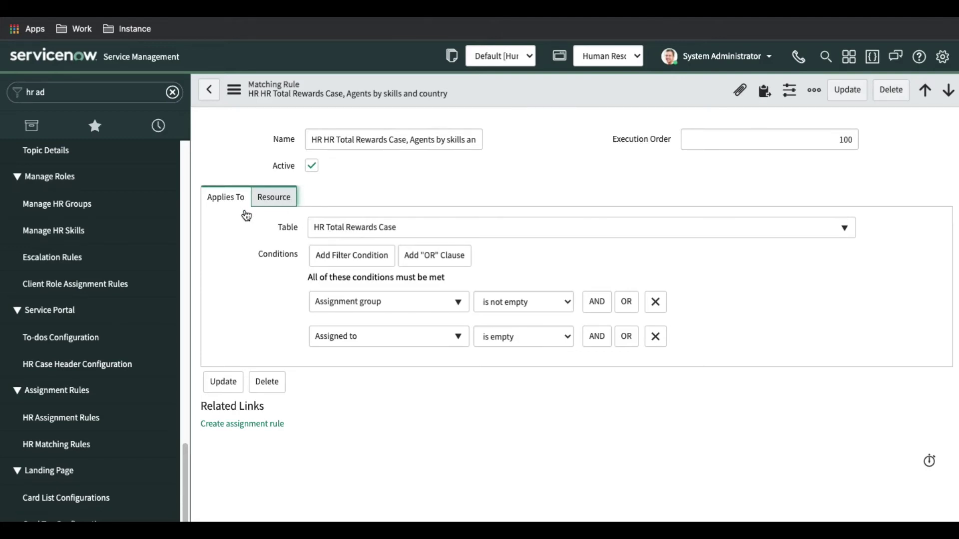
key(Return)
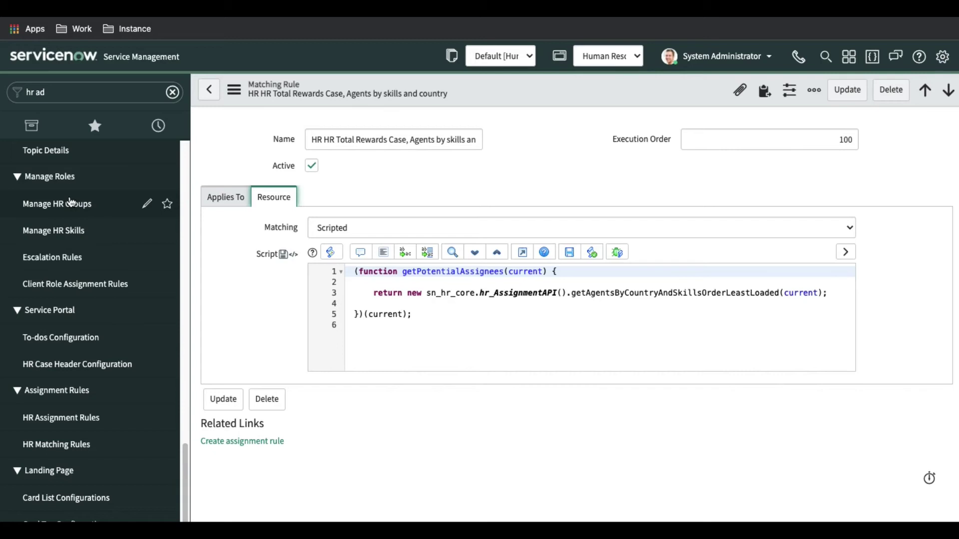
Open the list of HR groups and look through the groups and their parents.
click(78, 214)
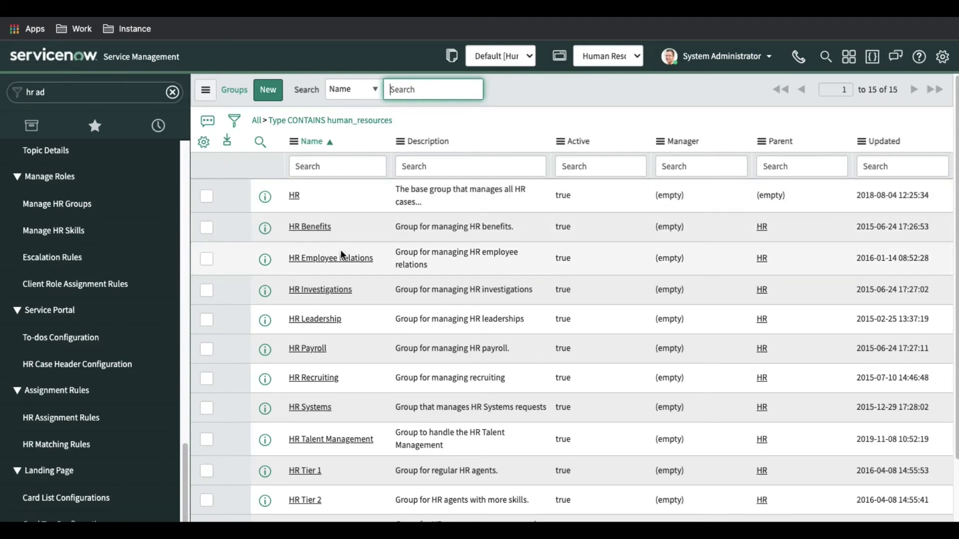
scroll(328, 374, down, 3)
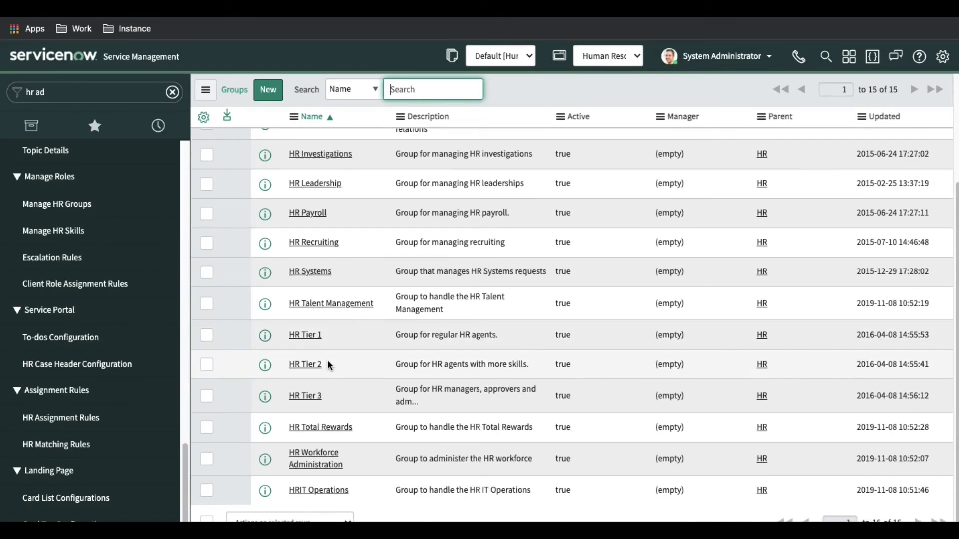
scroll(950, 163, up, 3)
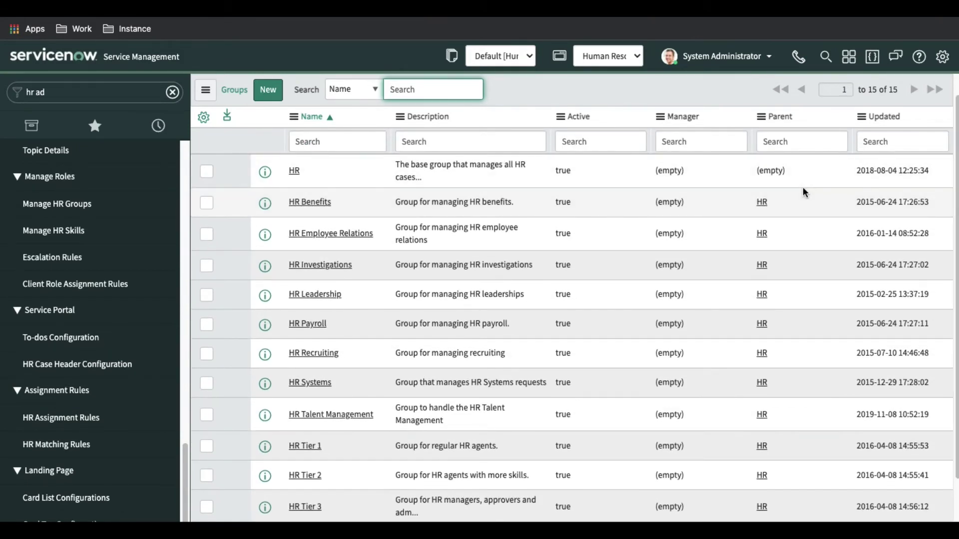
Open HR skills management and review the users holding the Employee Career, Employee Relations, Employee Transfer and Exit Interviews skills.
click(52, 233)
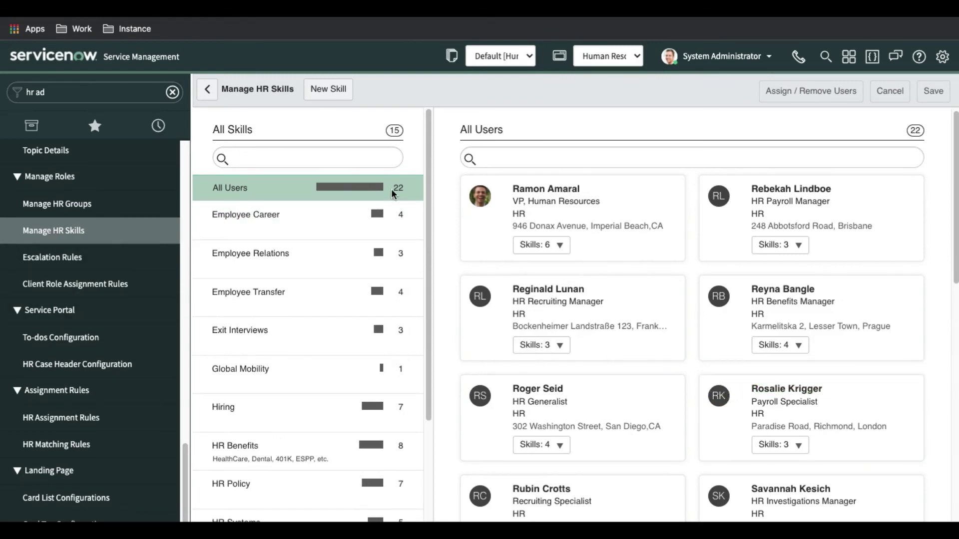
click(317, 224)
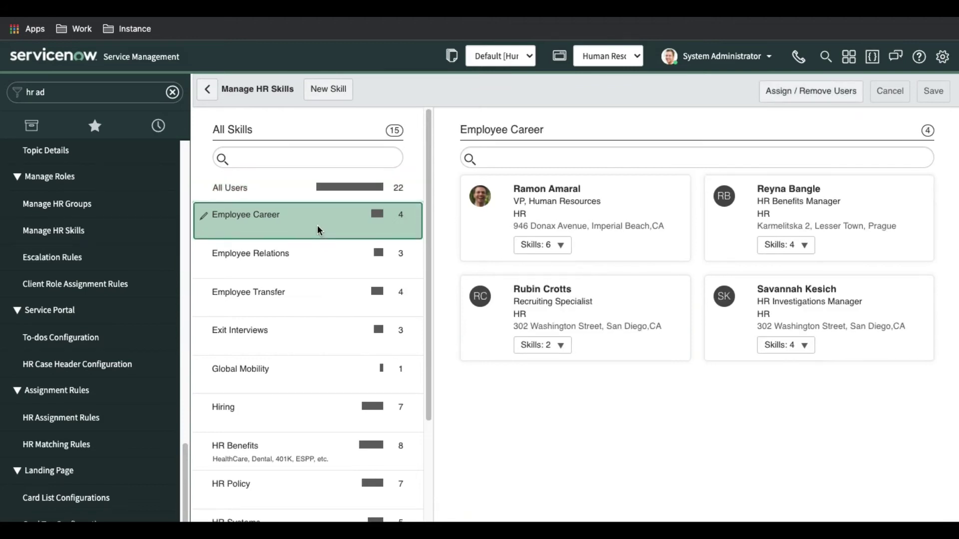
scroll(267, 315, down, 4)
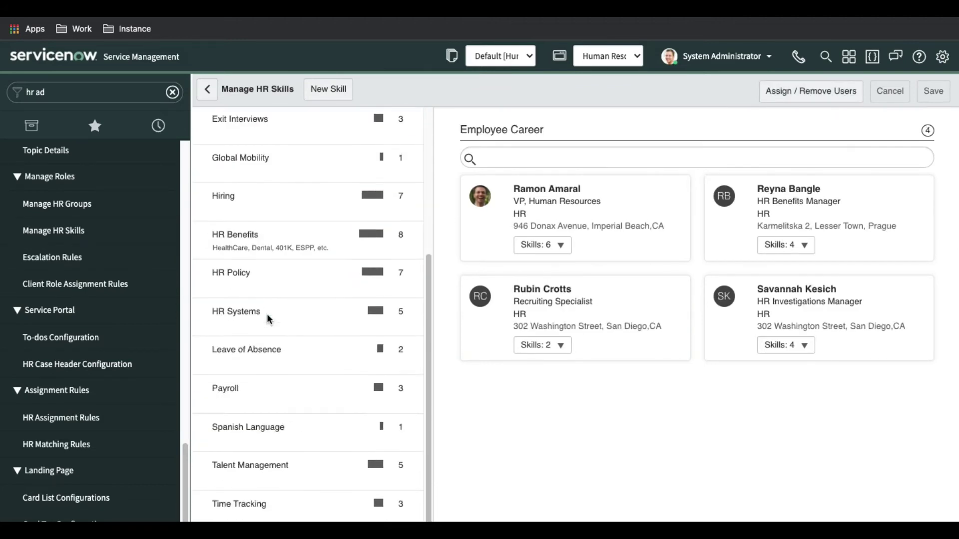
scroll(267, 314, up, 4)
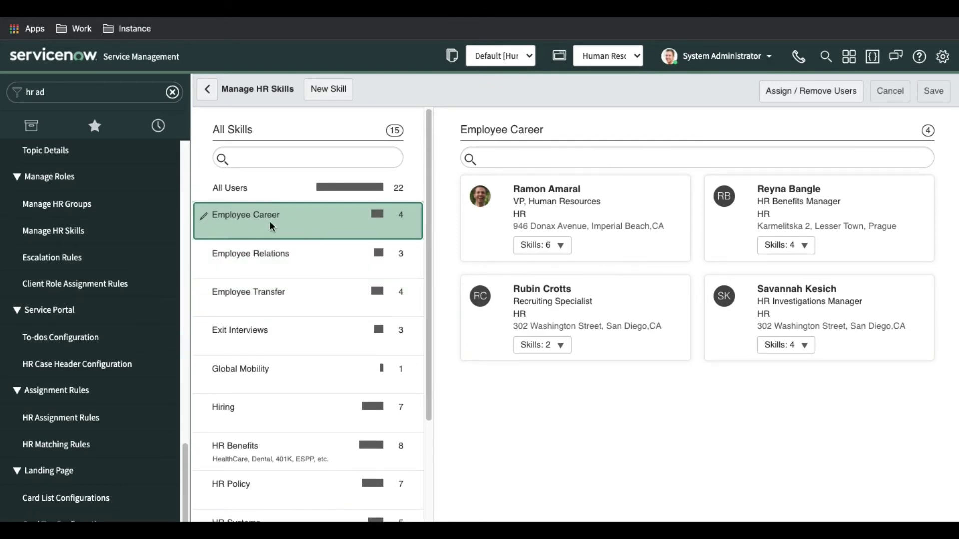
click(265, 261)
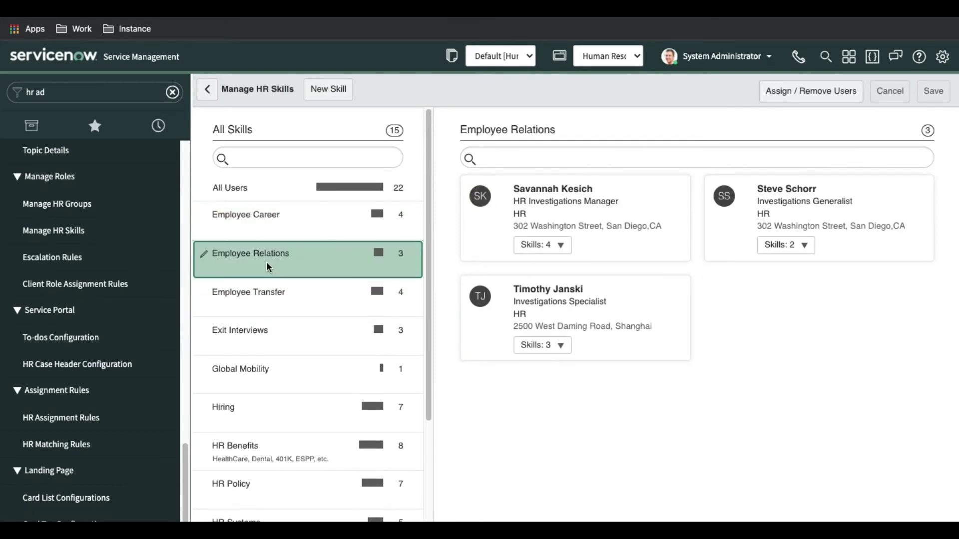
click(272, 298)
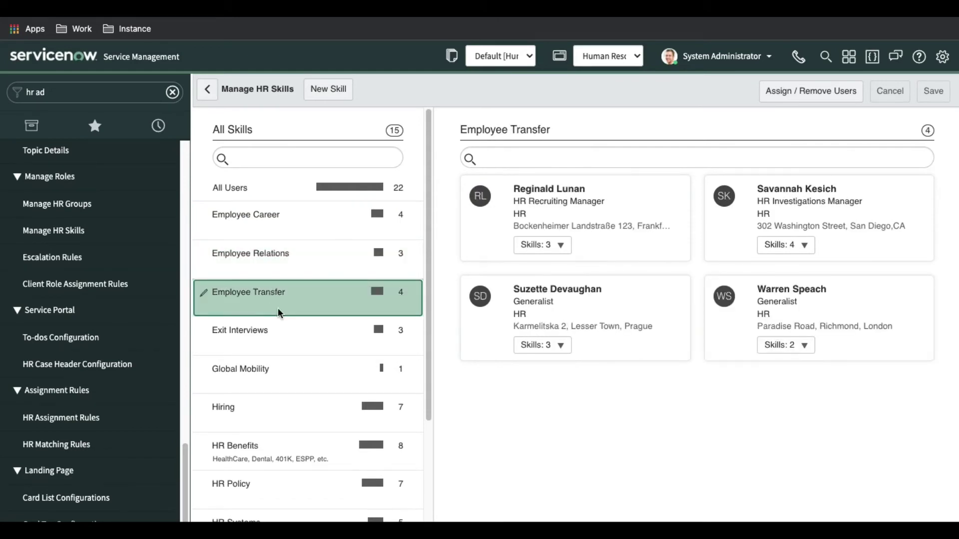
click(274, 337)
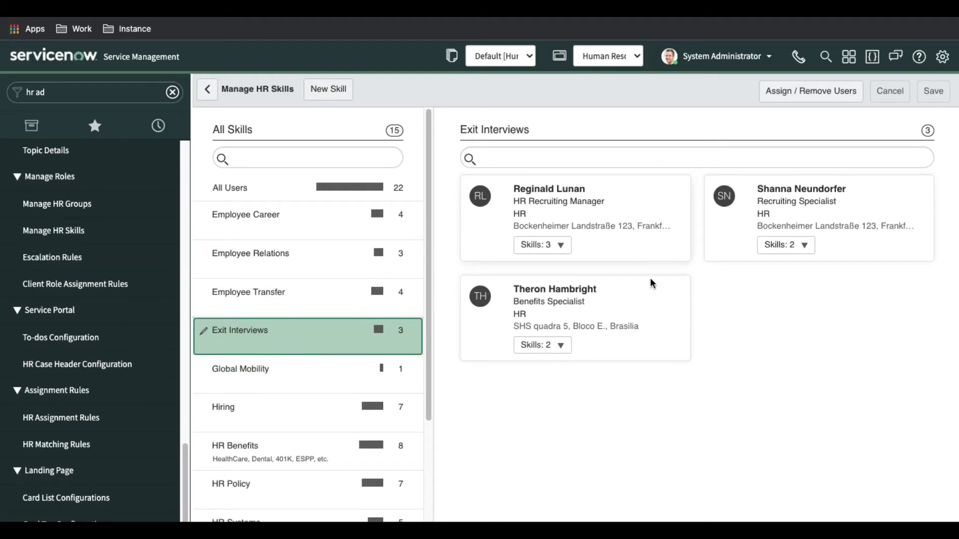
Inspect the skills assigned to the HR vice president under Employee Career, then view the Employee Relations users.
click(307, 220)
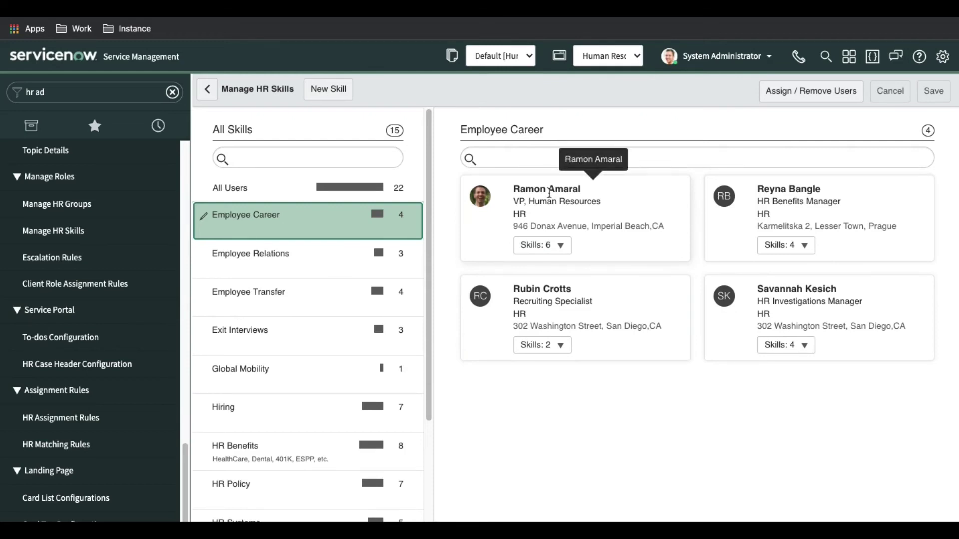
click(539, 245)
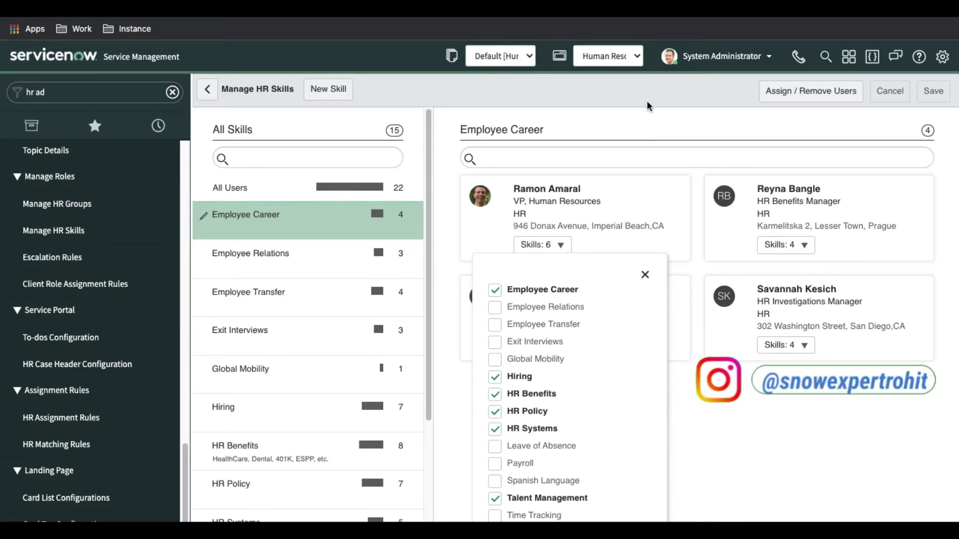
click(316, 254)
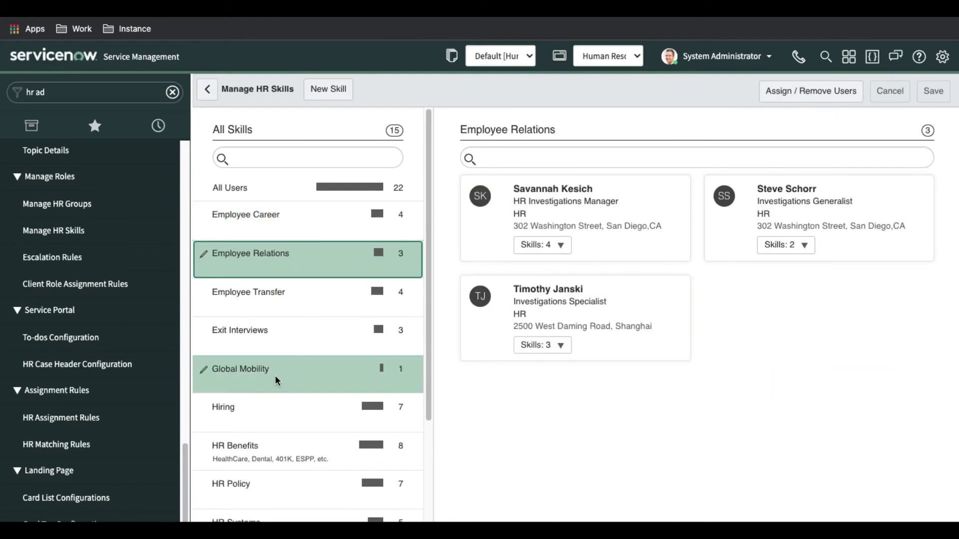
For the Hiring skill, remove the HR Benefits Manager, assign the Payroll Specialist in London, and save the changes.
click(271, 408)
scroll(696, 250, down, 1)
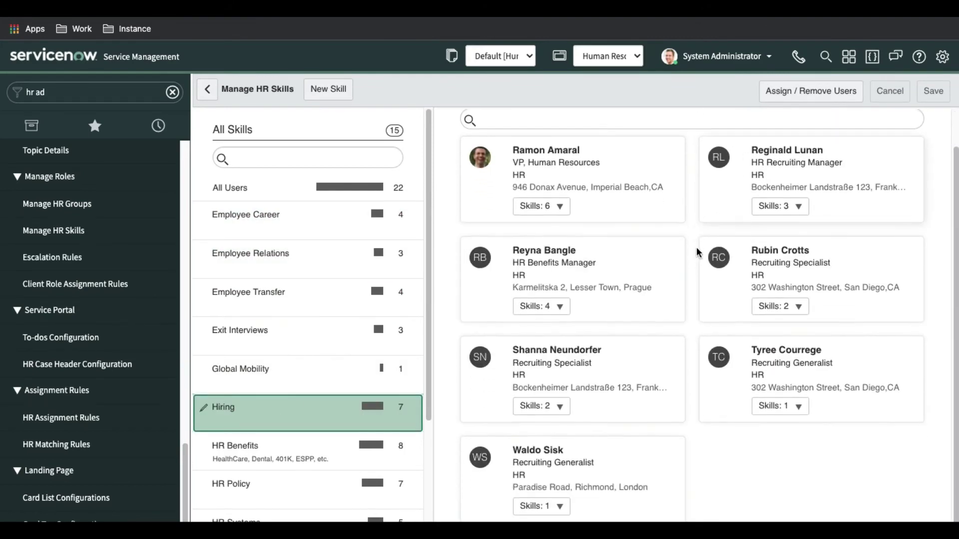
click(810, 95)
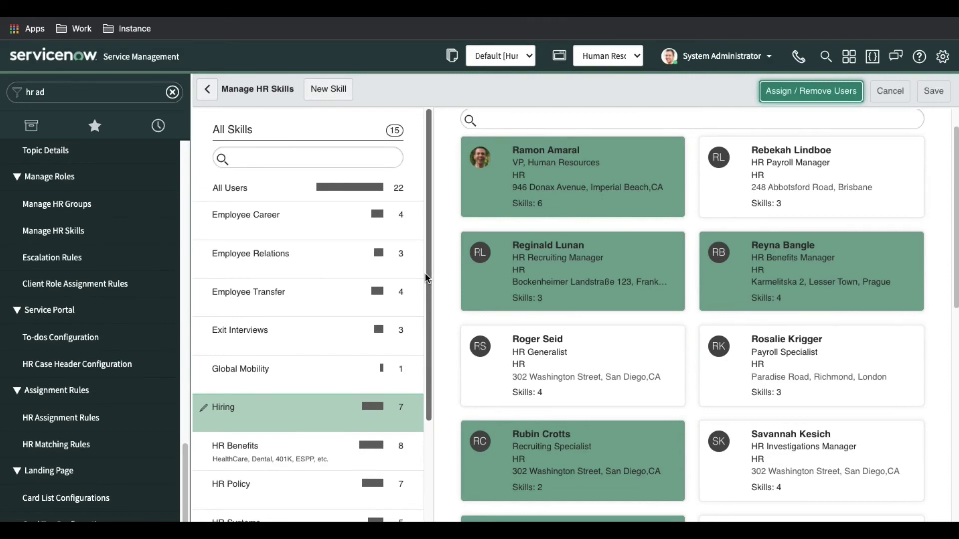
click(840, 247)
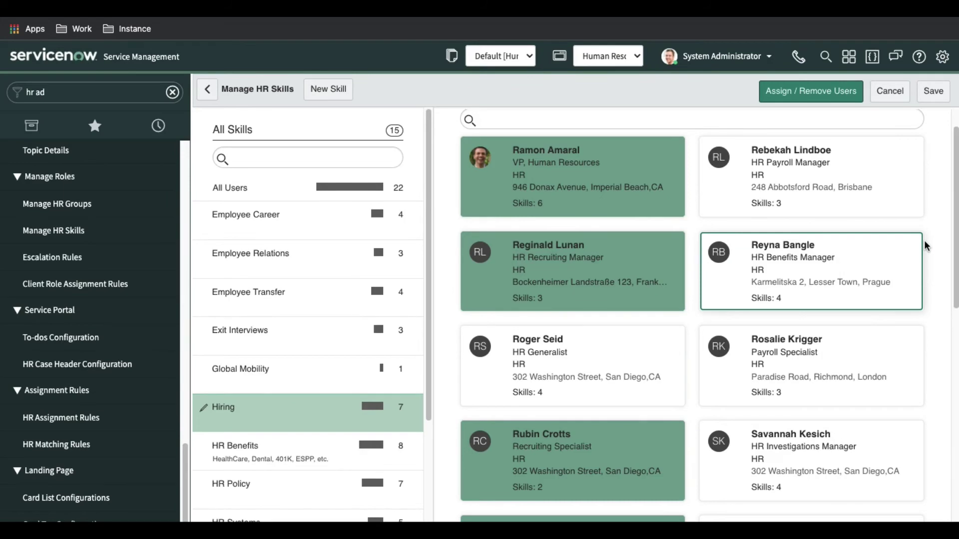
click(810, 345)
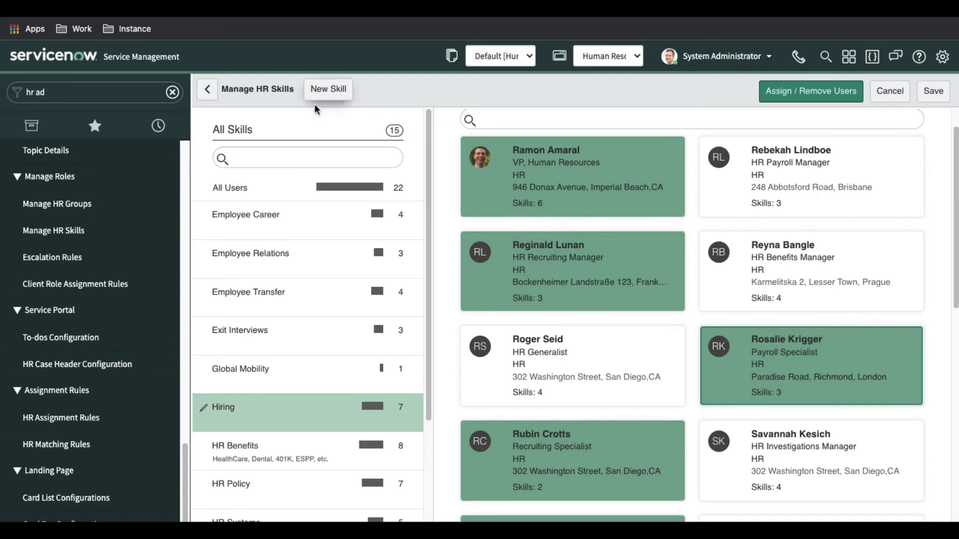
click(933, 91)
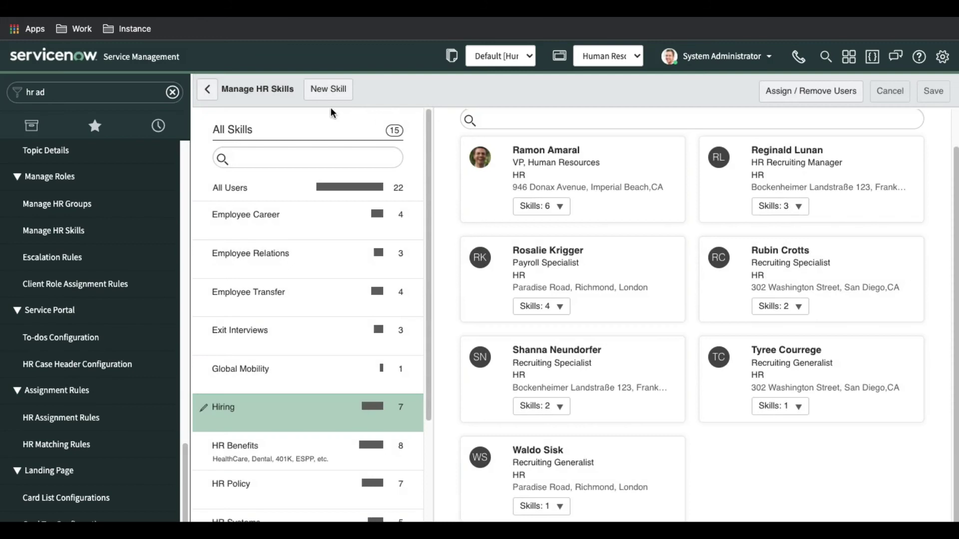
click(346, 92)
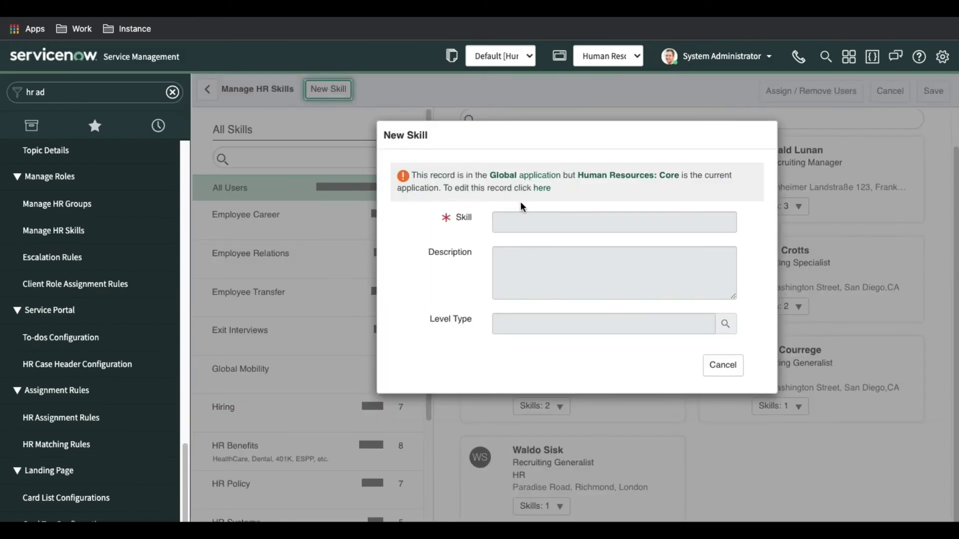
click(712, 369)
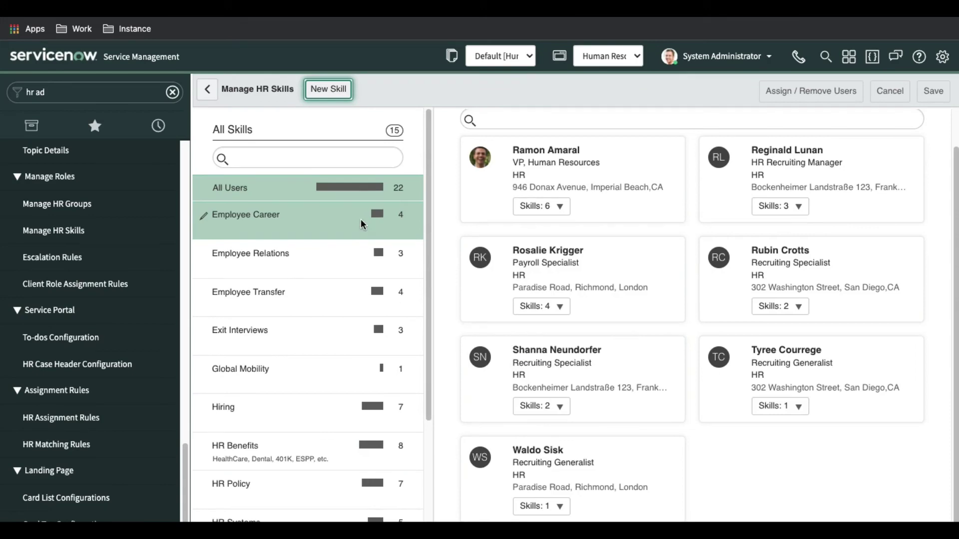
click(339, 91)
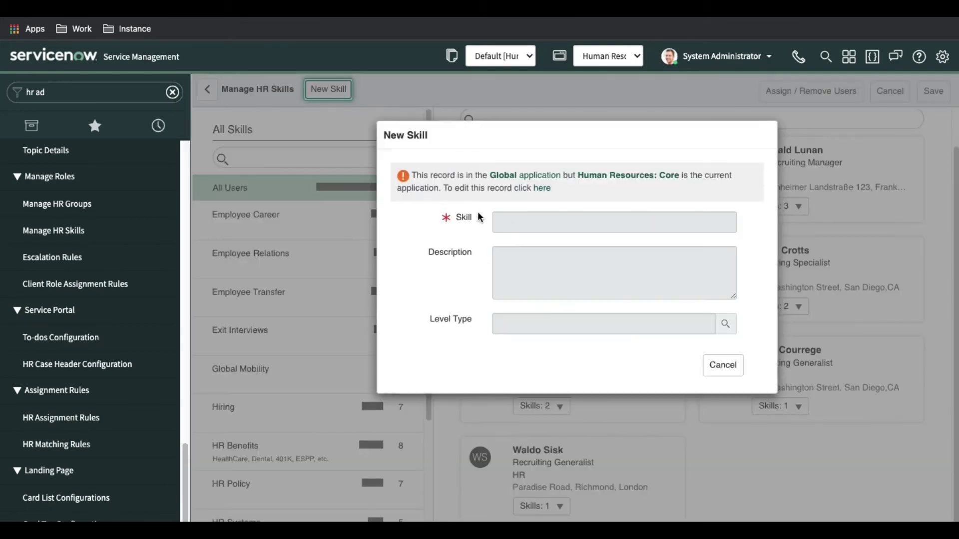
click(719, 376)
Fill in the employee the HR payroll case is opened for, save the case, and review its related sections.
scroll(261, 353, down, 4)
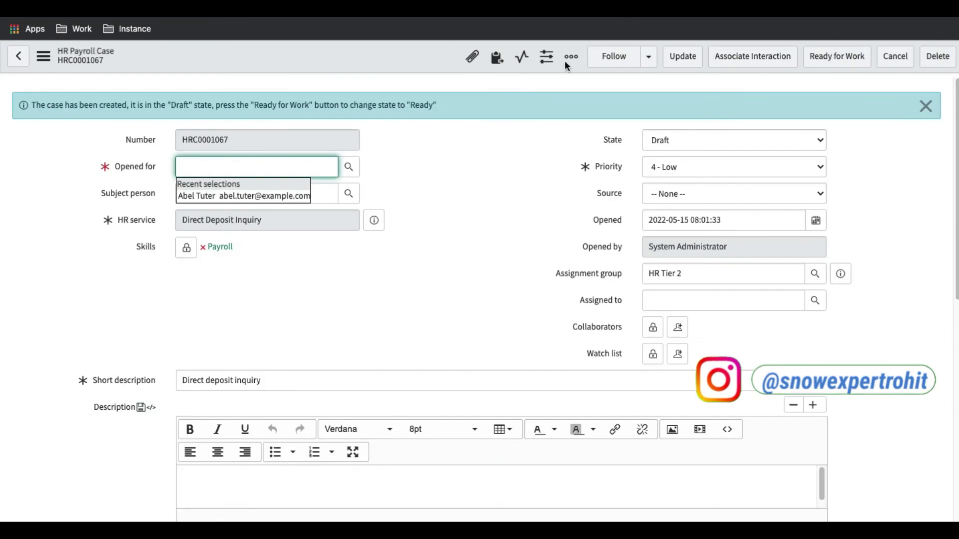
click(275, 195)
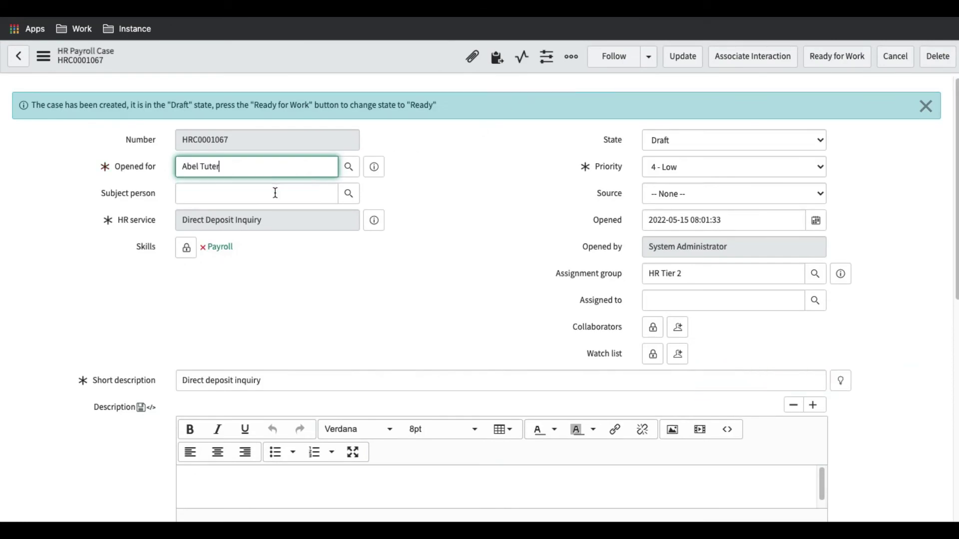
right_click(406, 61)
click(407, 66)
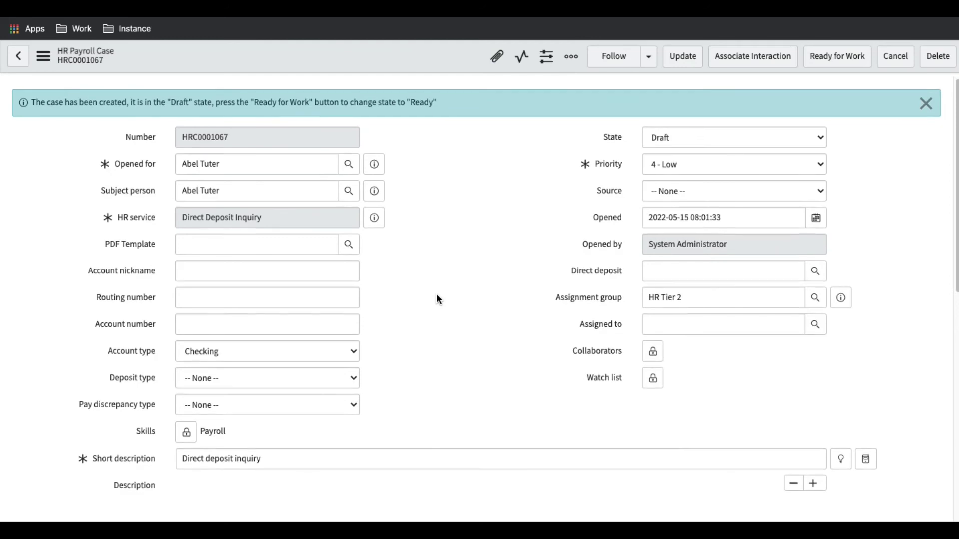
scroll(438, 299, down, 8)
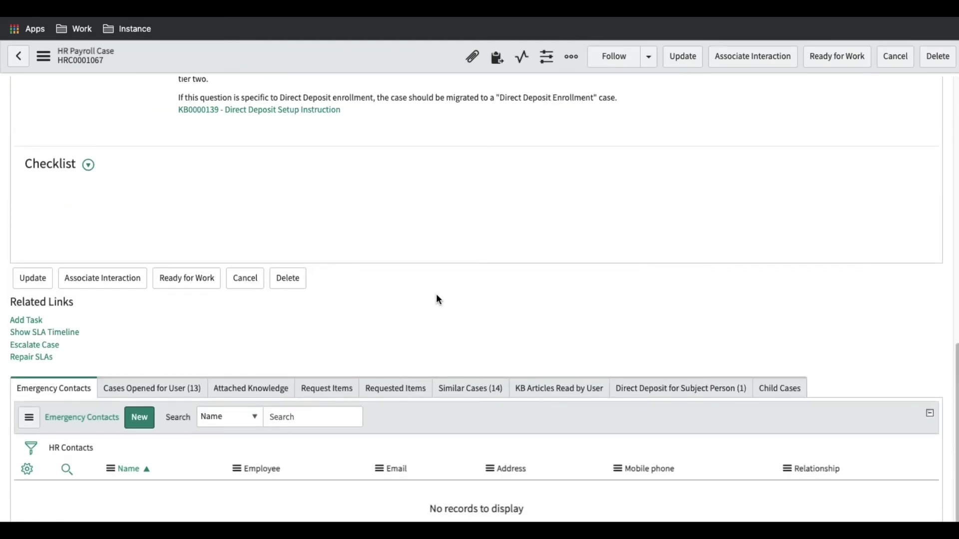
Mark the HR payroll case as ready for work so it moves out of draft.
scroll(438, 299, up, 9)
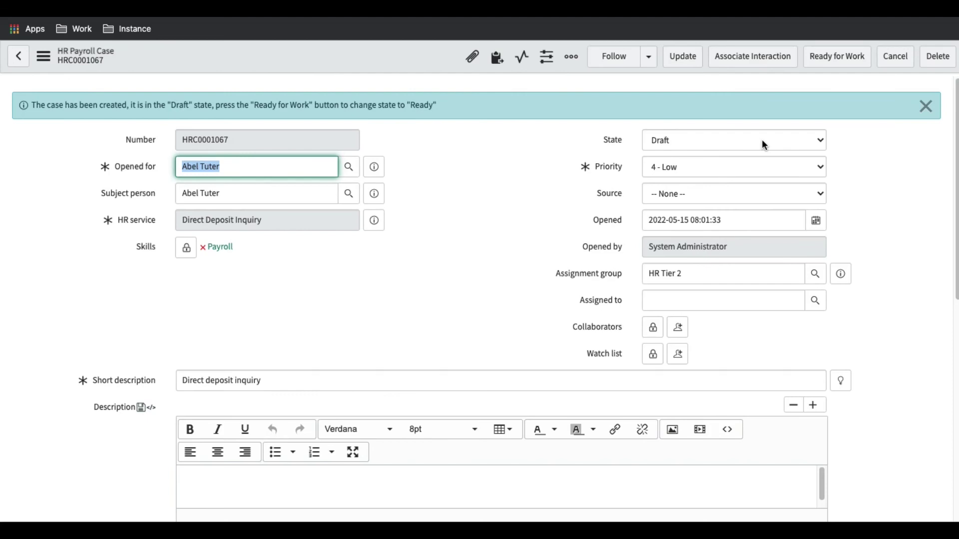
click(833, 63)
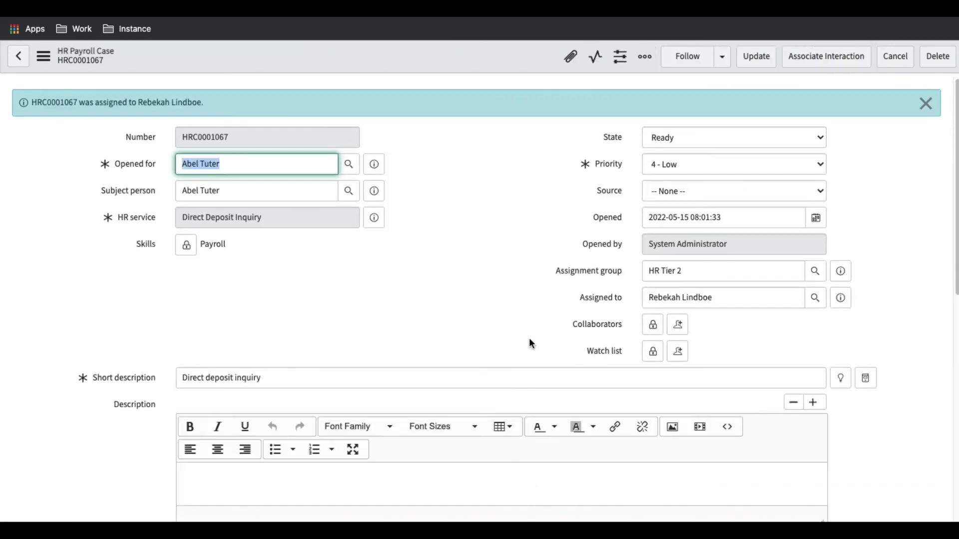
scroll(546, 298, down, 8)
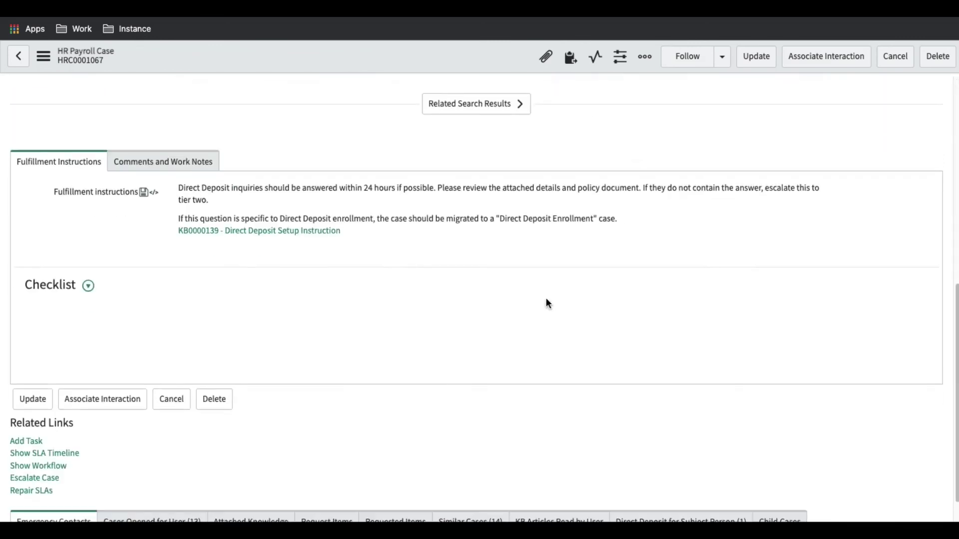
scroll(548, 303, down, 1)
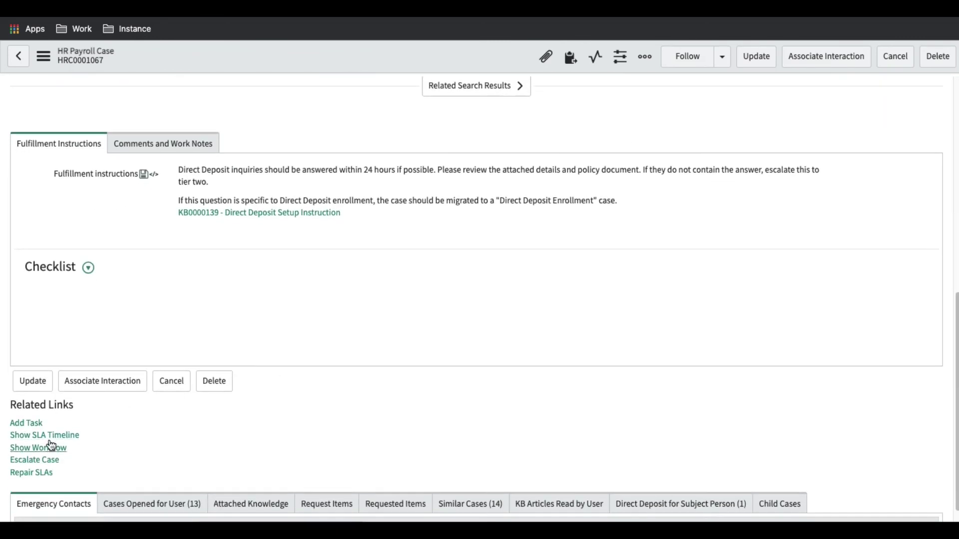
click(50, 460)
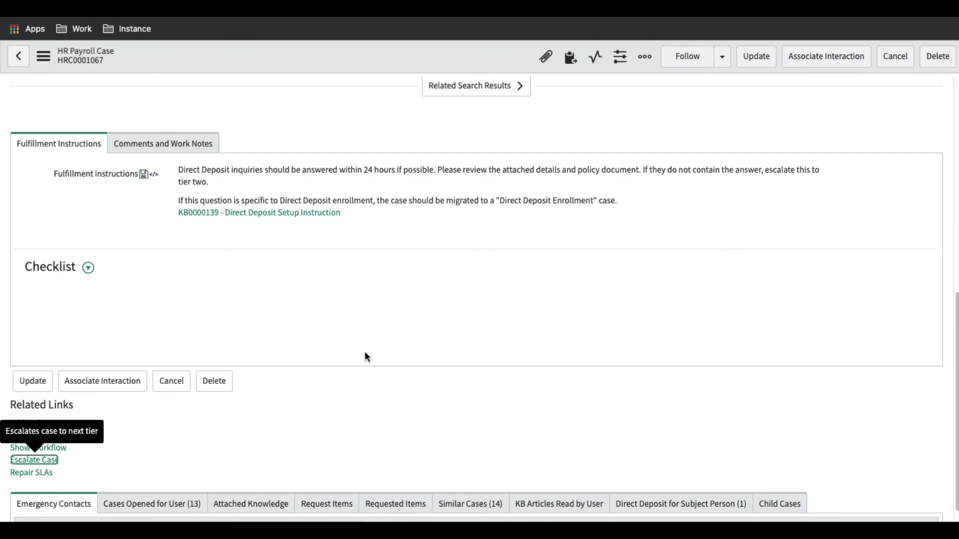
scroll(370, 355, up, 7)
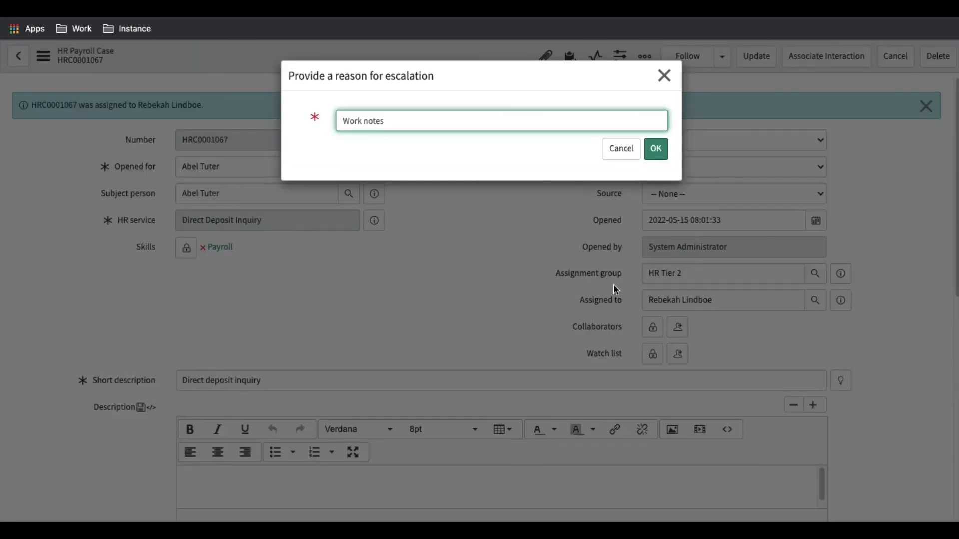
click(610, 150)
scroll(674, 291, up, 7)
scroll(676, 292, up, 1)
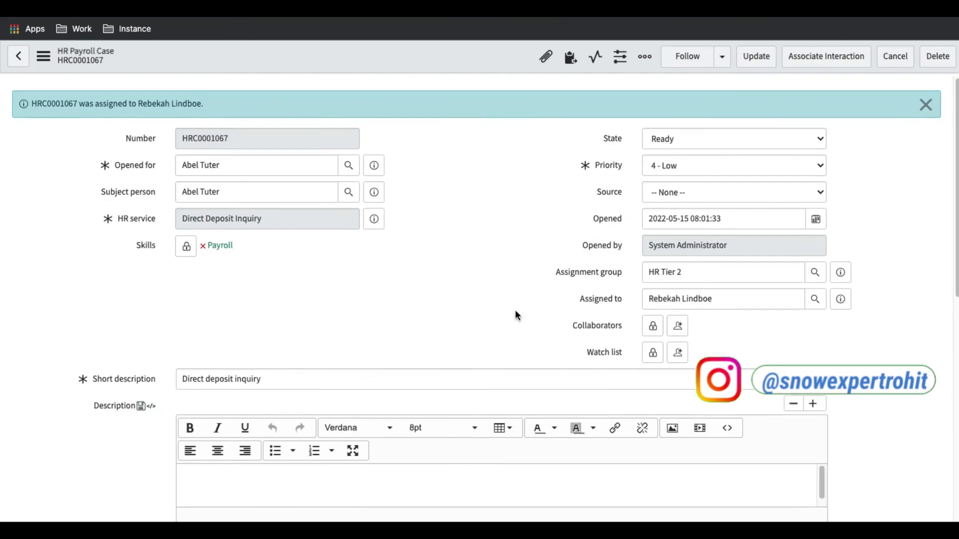
Escalate the payroll case to the next tier, giving "escale" as the escalation reason in the work notes.
scroll(517, 315, down, 8)
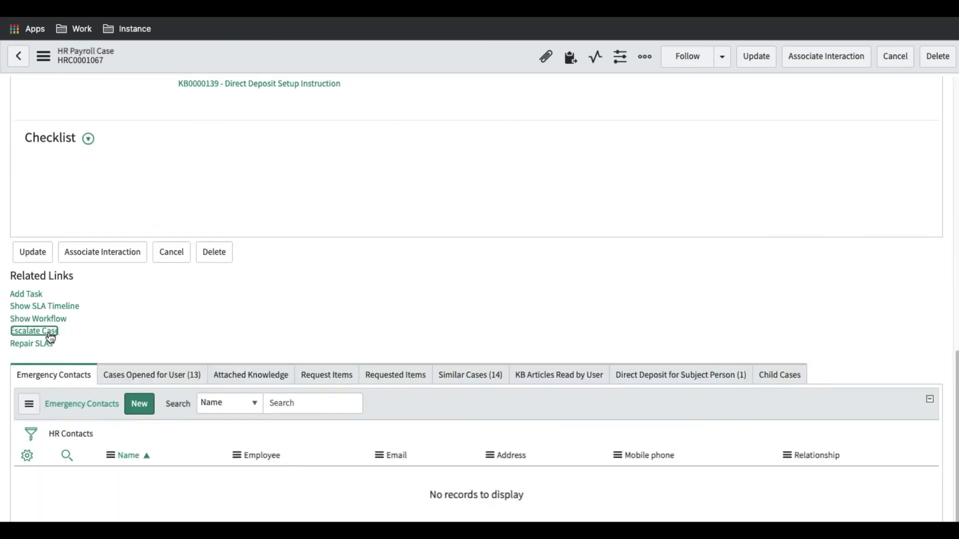
click(50, 332)
text(esc)
key(BackSpace)
text(cale)
click(666, 152)
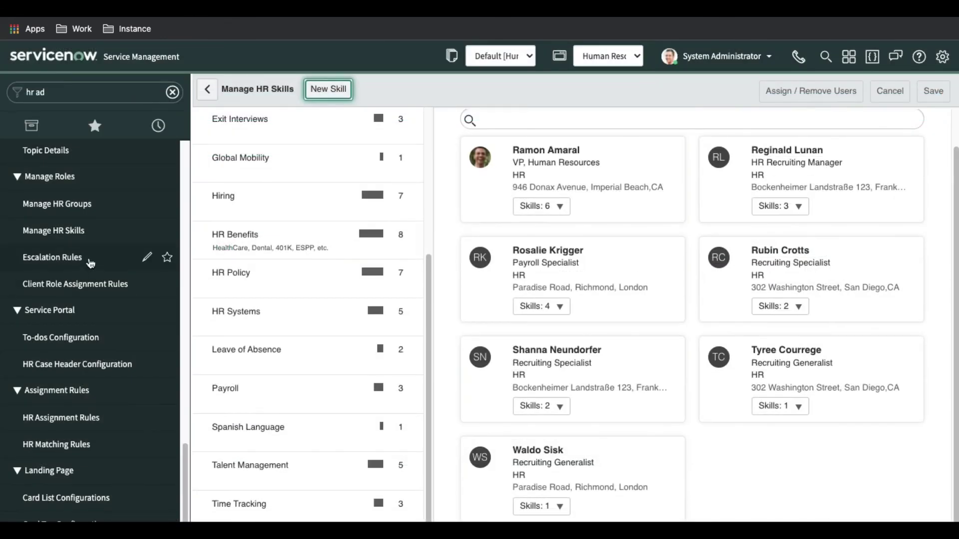
Review the escalate-from and escalate-to groups in the HR escalation rules, then check the escalated payroll case's related links.
click(72, 257)
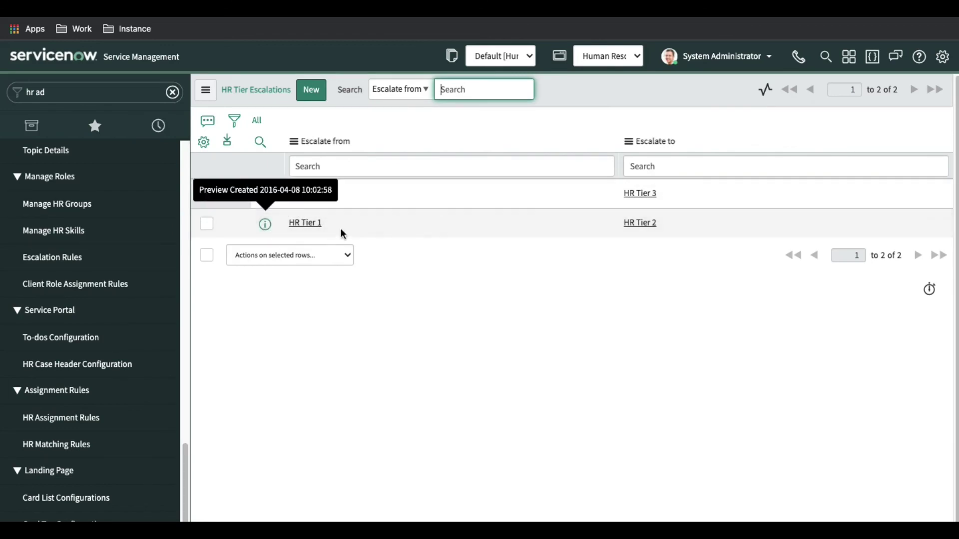
drag(679, 221, 639, 236)
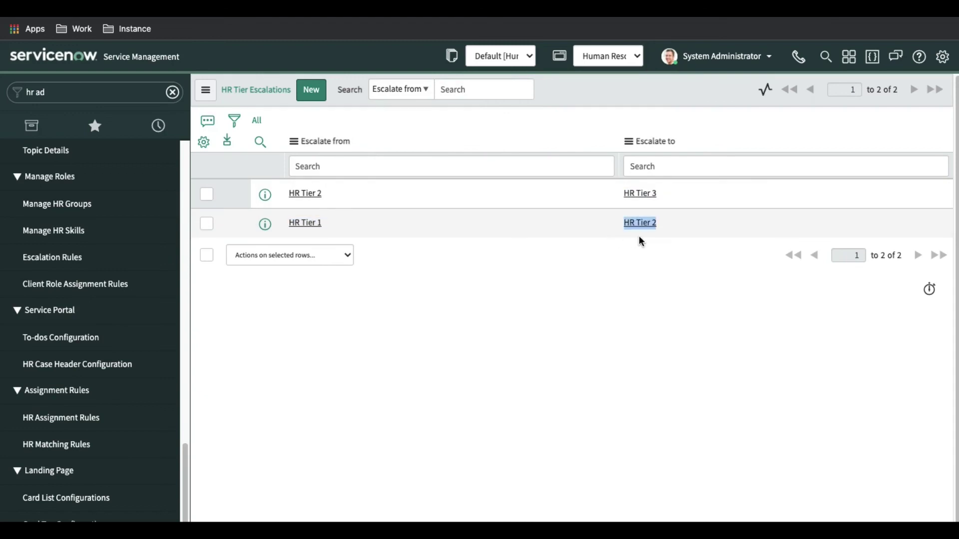
drag(348, 194, 295, 193)
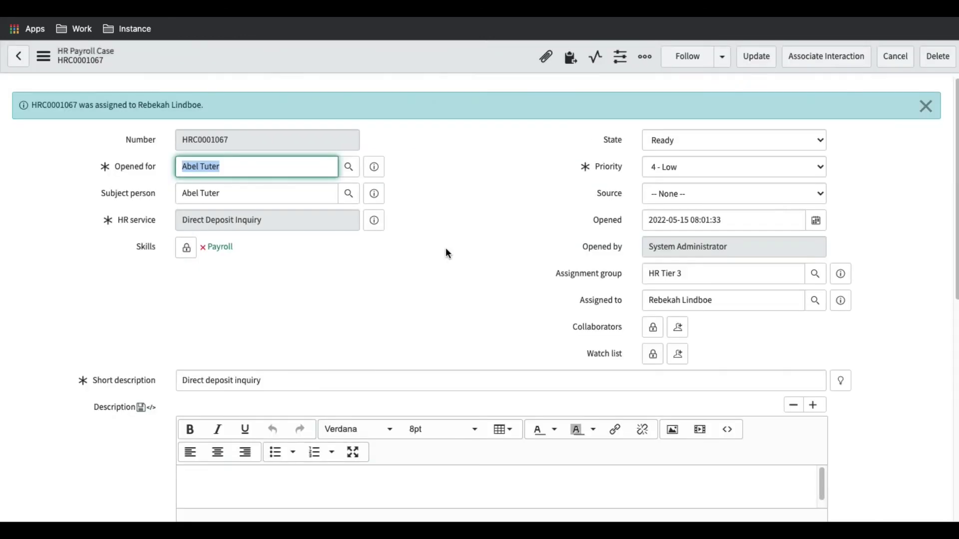
scroll(445, 247, down, 10)
scroll(453, 283, down, 1)
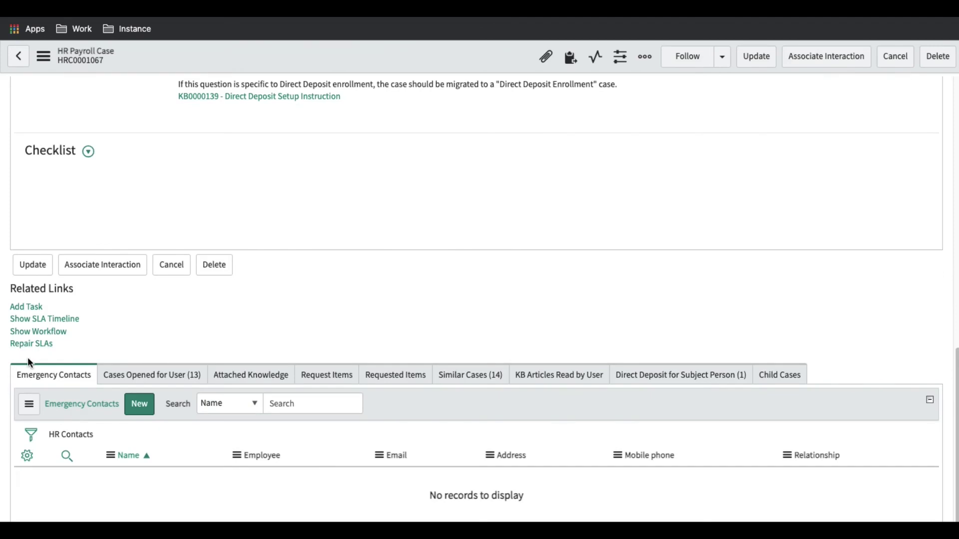